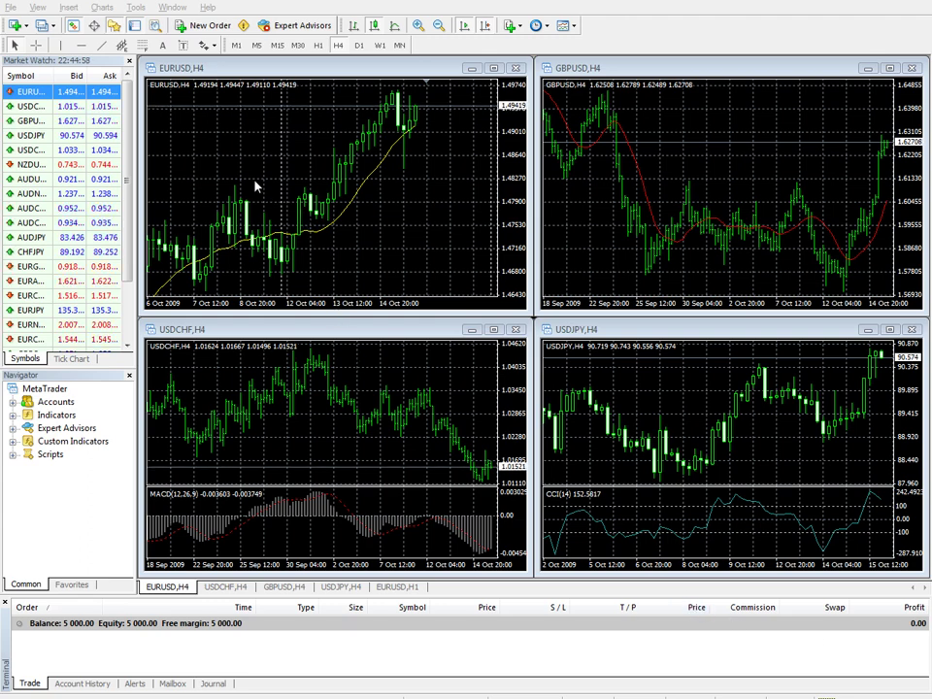
- Open the File menu, then show the View > Languages submenu
left_click(12, 8)
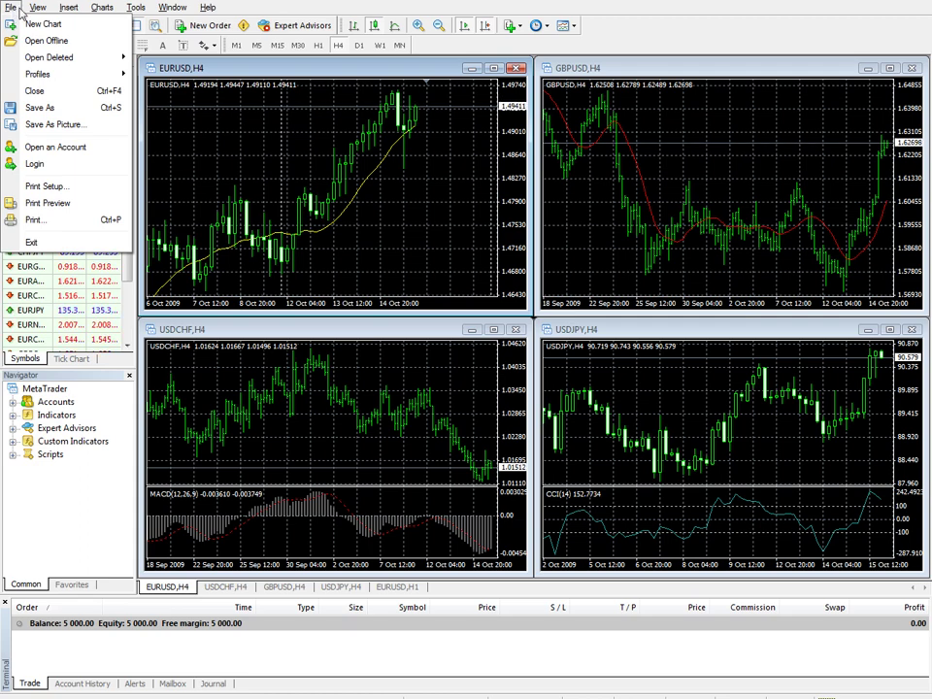
mouse_move(39, 8)
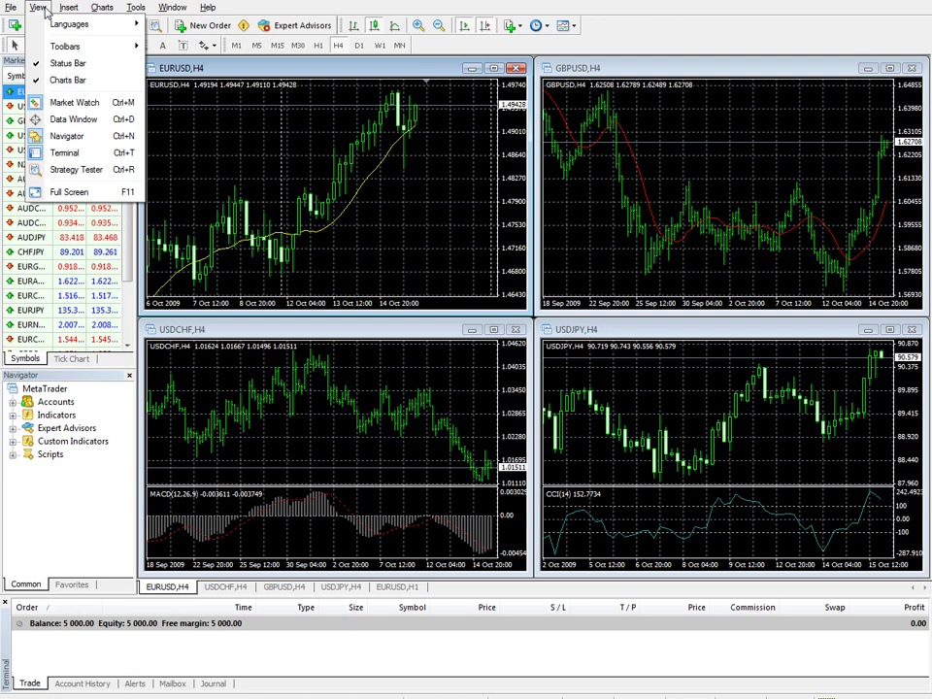
- Show the View > Toolbars submenu with Standard, Charts, Line Studies and Periodicity checked
mouse_move(61, 27)
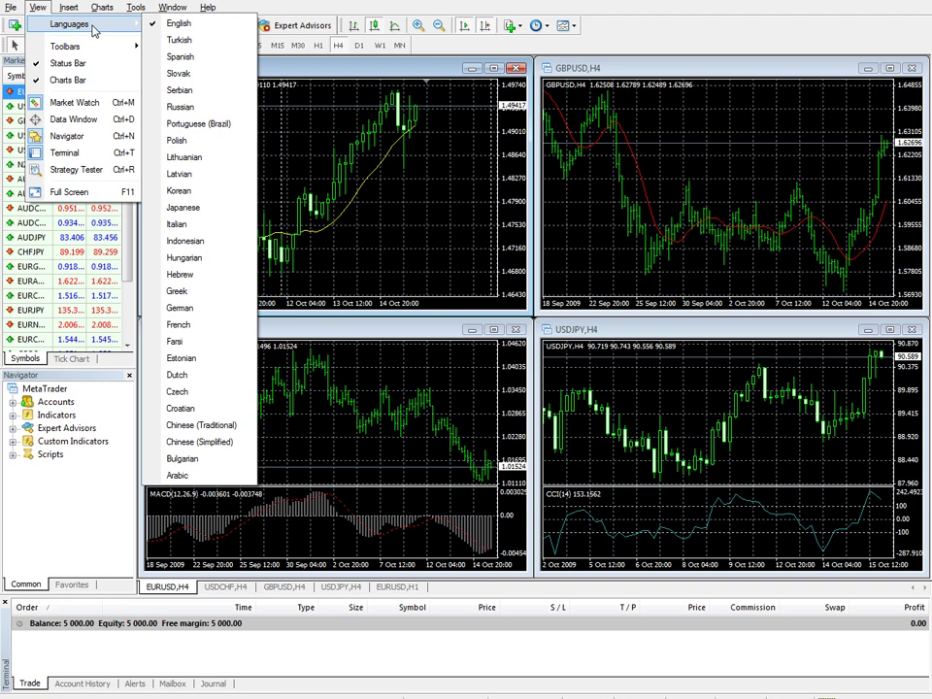
mouse_move(94, 48)
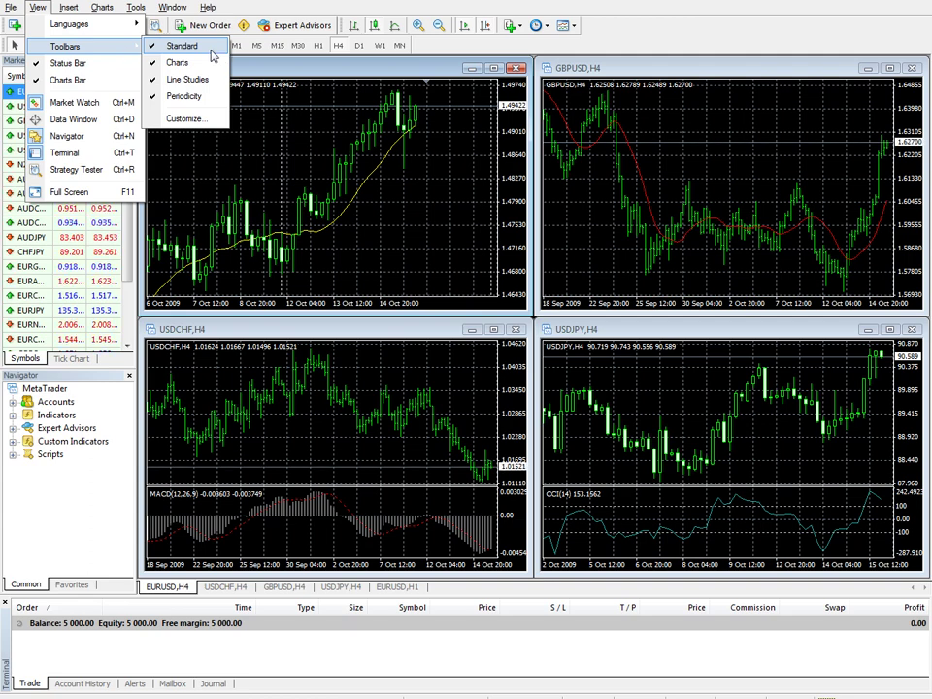
left_click(211, 52)
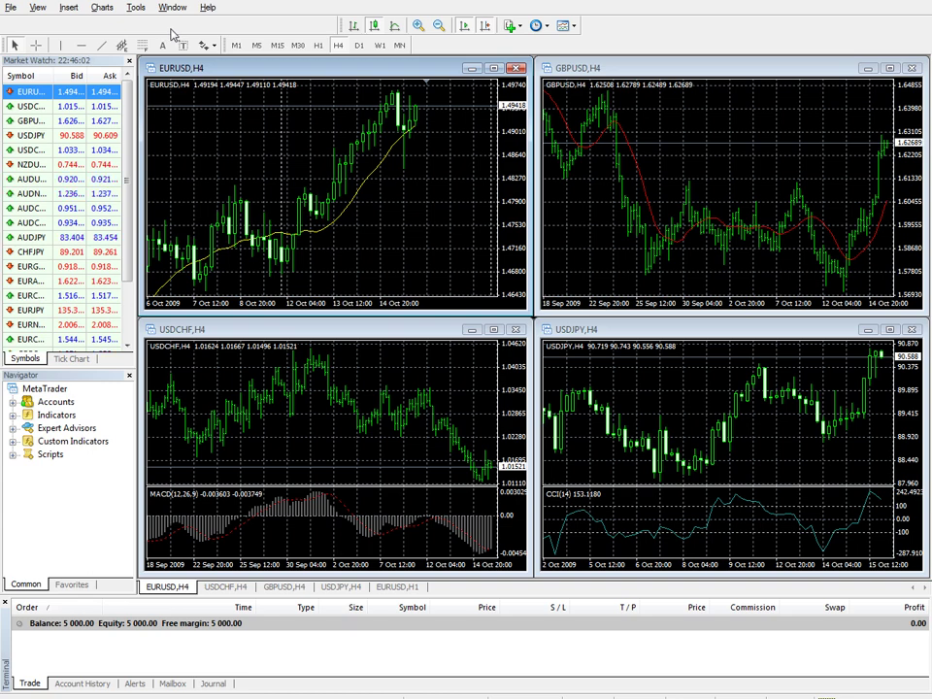
left_click(37, 8)
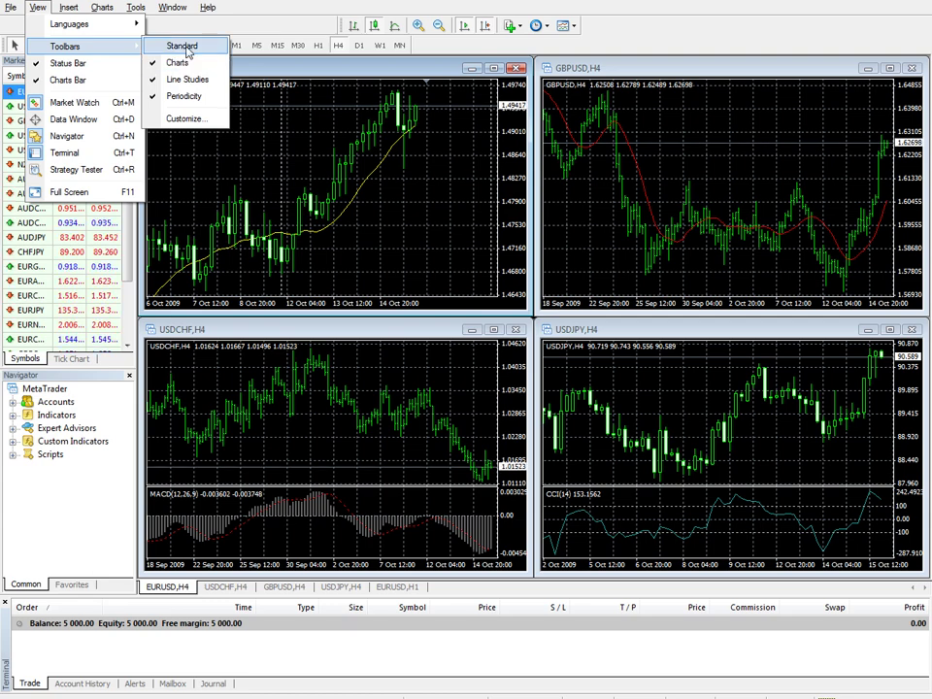
left_click(186, 51)
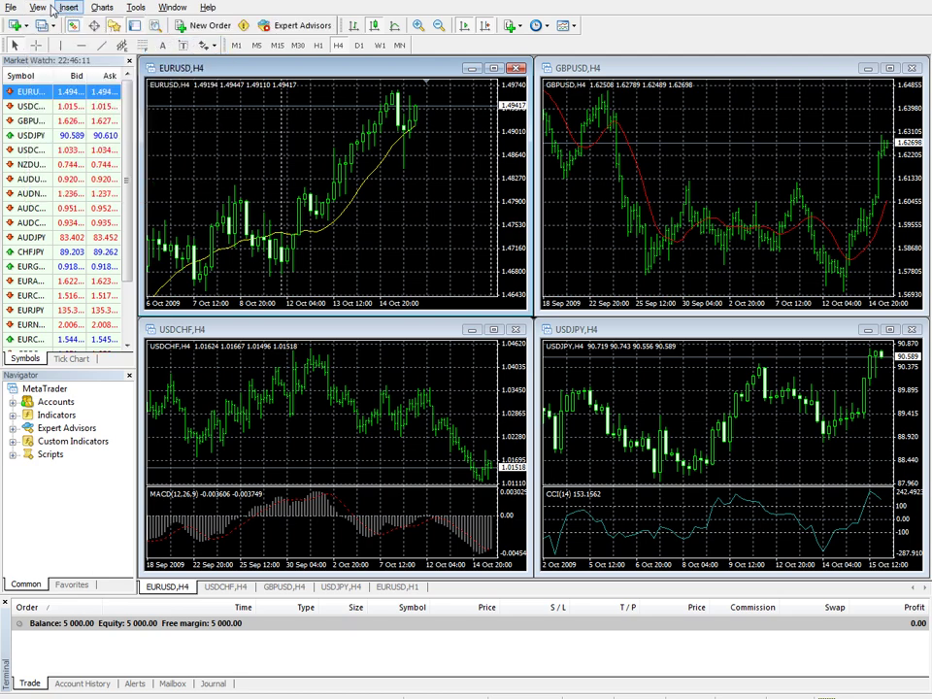
left_click(37, 8)
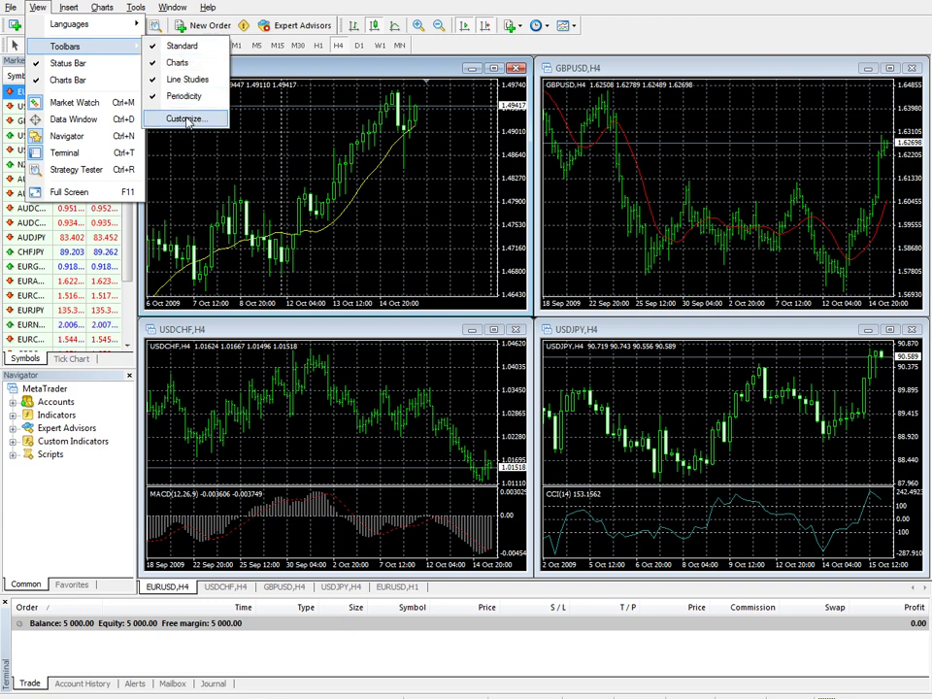
left_click(185, 62)
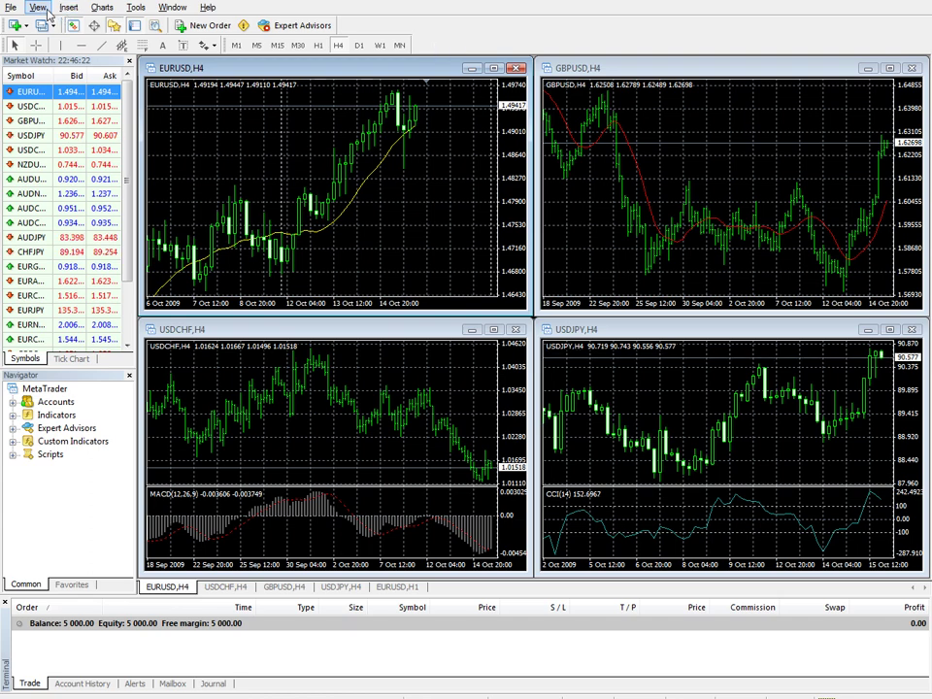
left_click(37, 8)
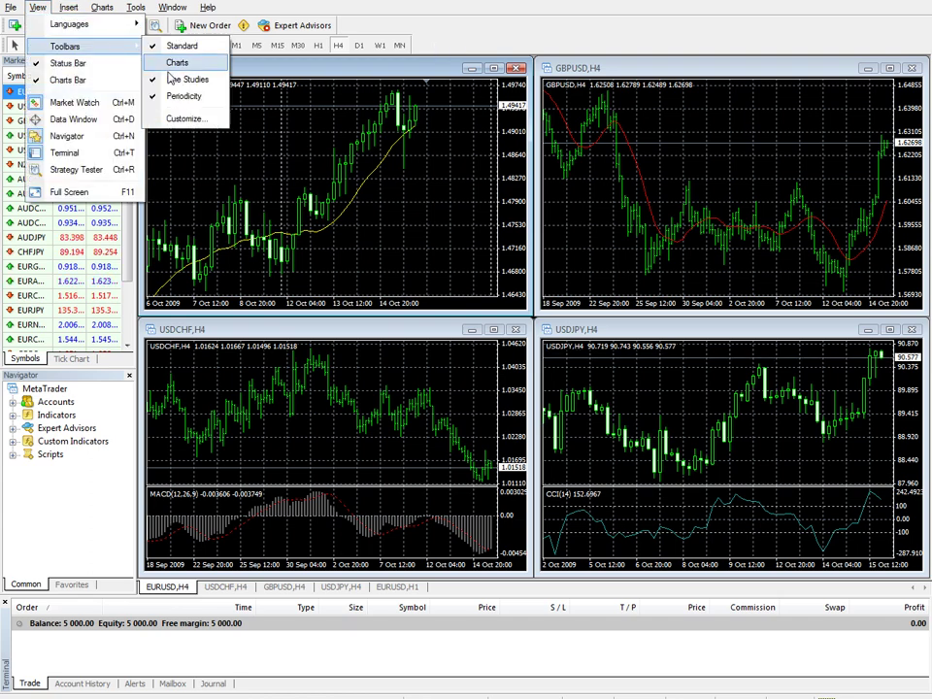
left_click(174, 68)
left_click(38, 7)
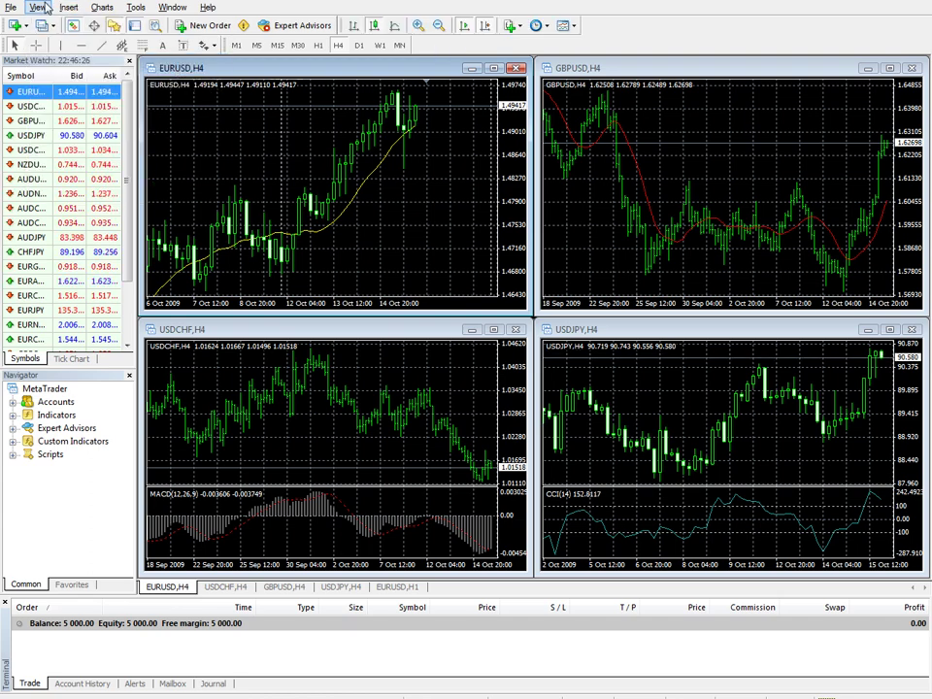
mouse_move(62, 48)
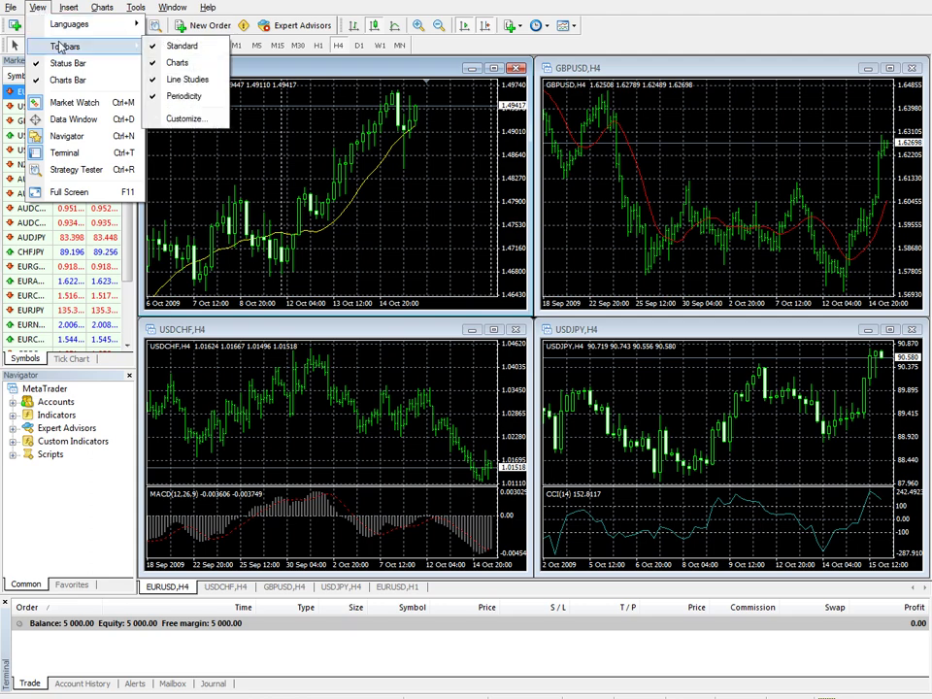
- Remove New Order from the Standard toolbar in the Customize dialog and close it
left_click(189, 118)
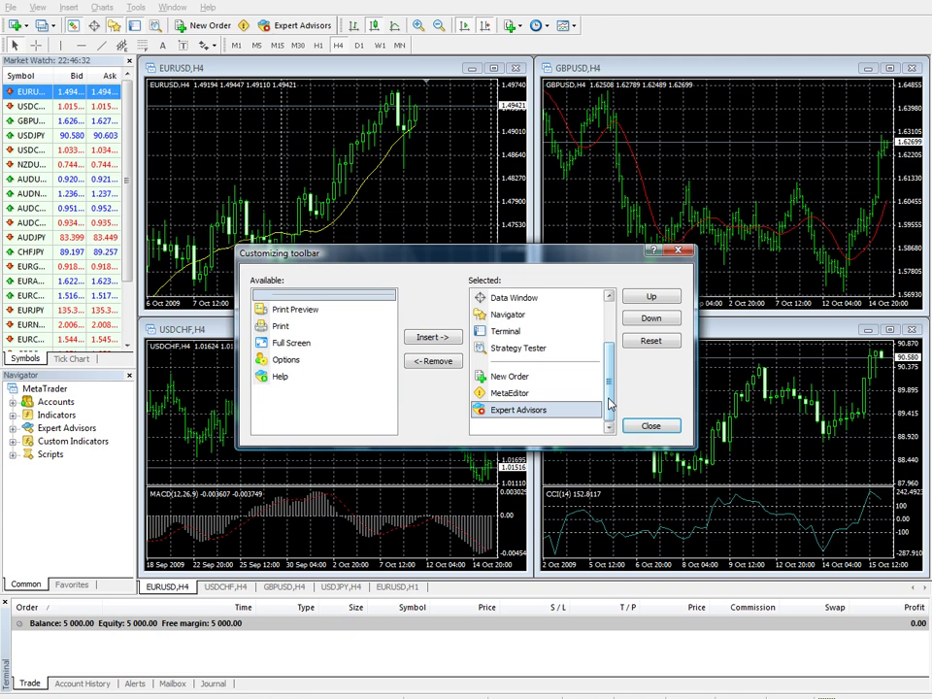
left_click_drag(608, 394, 611, 333)
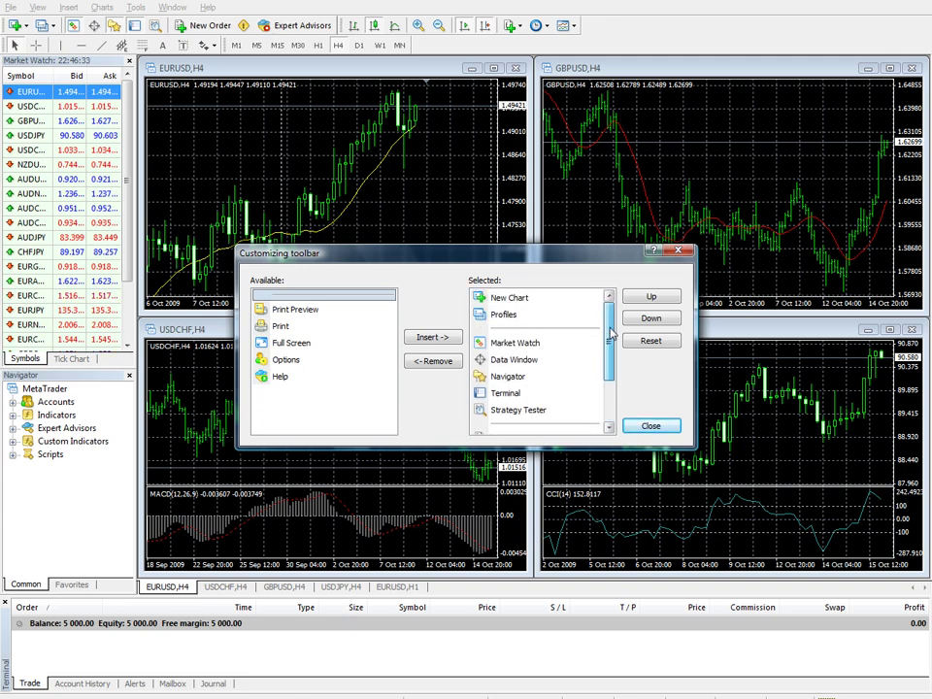
left_click(304, 312)
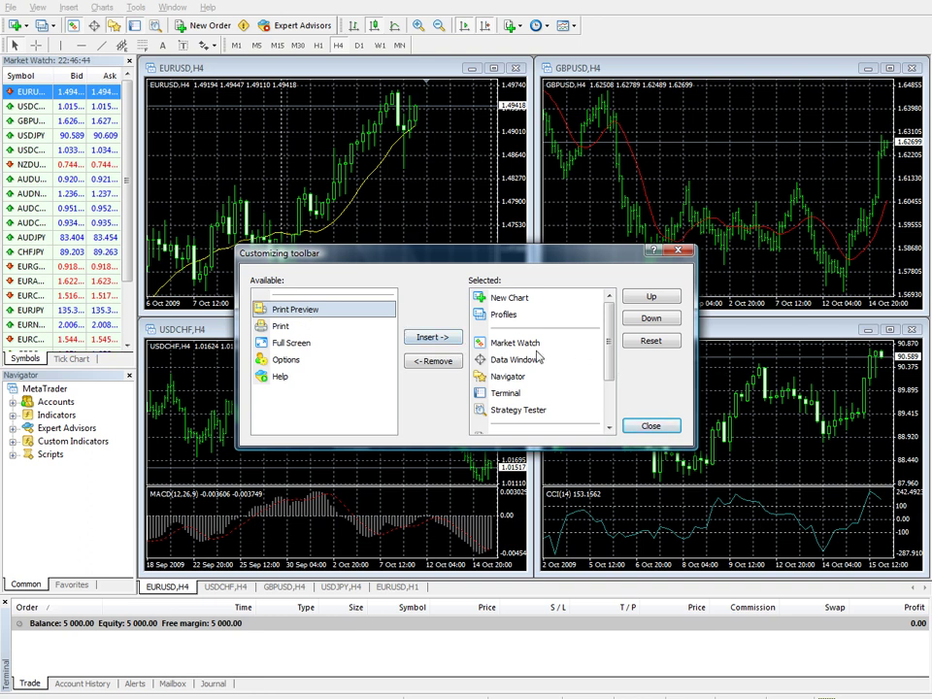
scroll(539, 357, "down", 2)
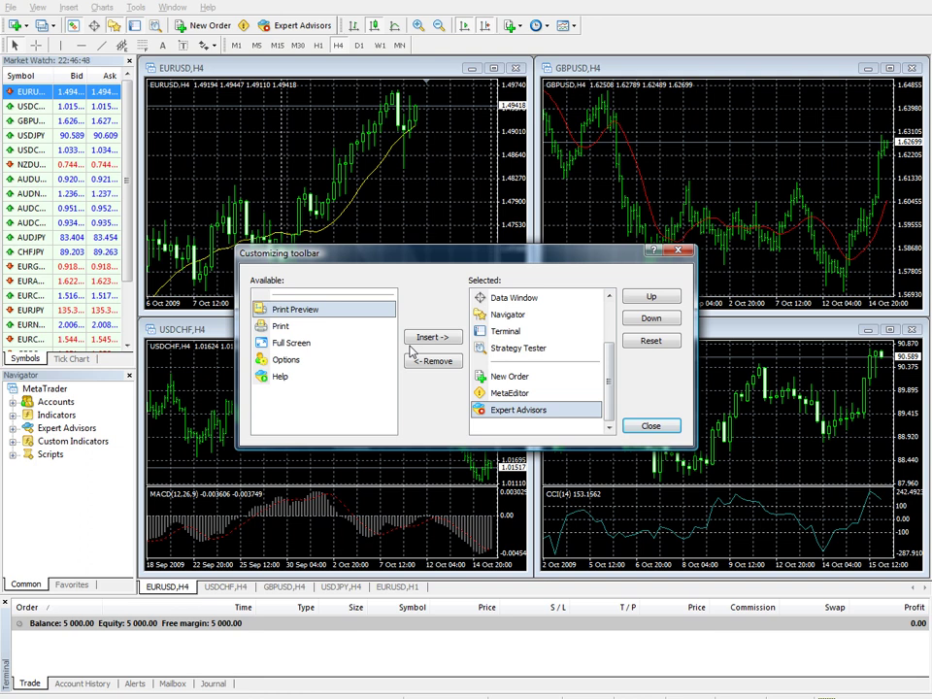
left_click(500, 379)
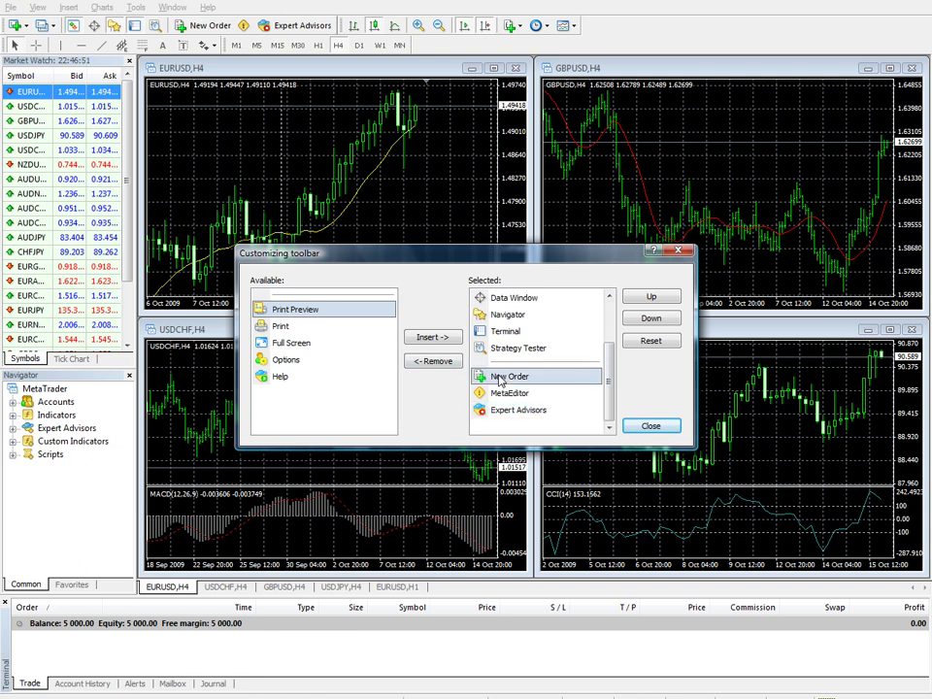
left_click(433, 361)
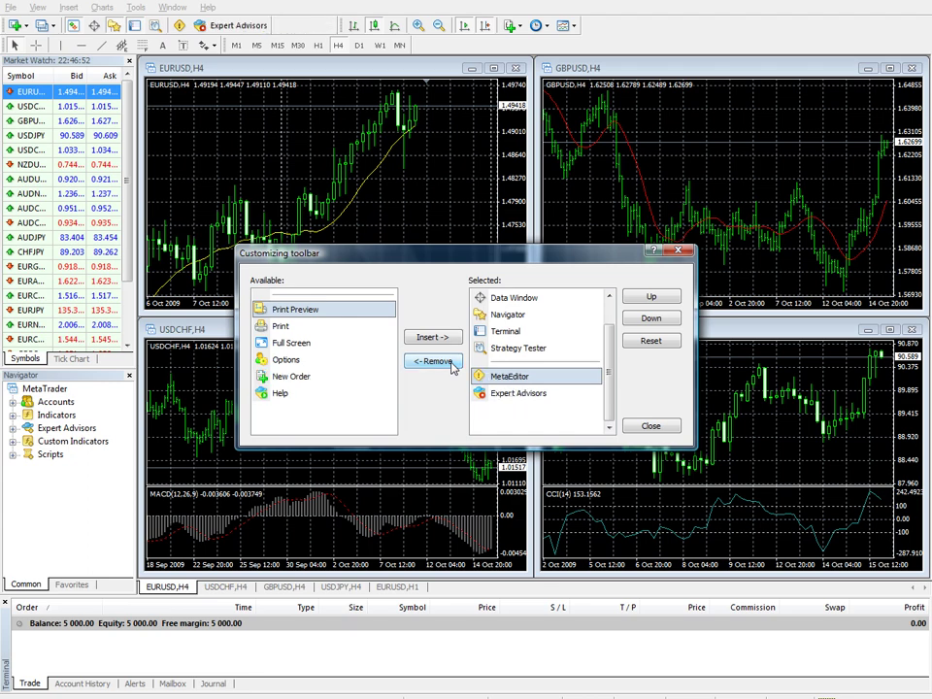
left_click(651, 426)
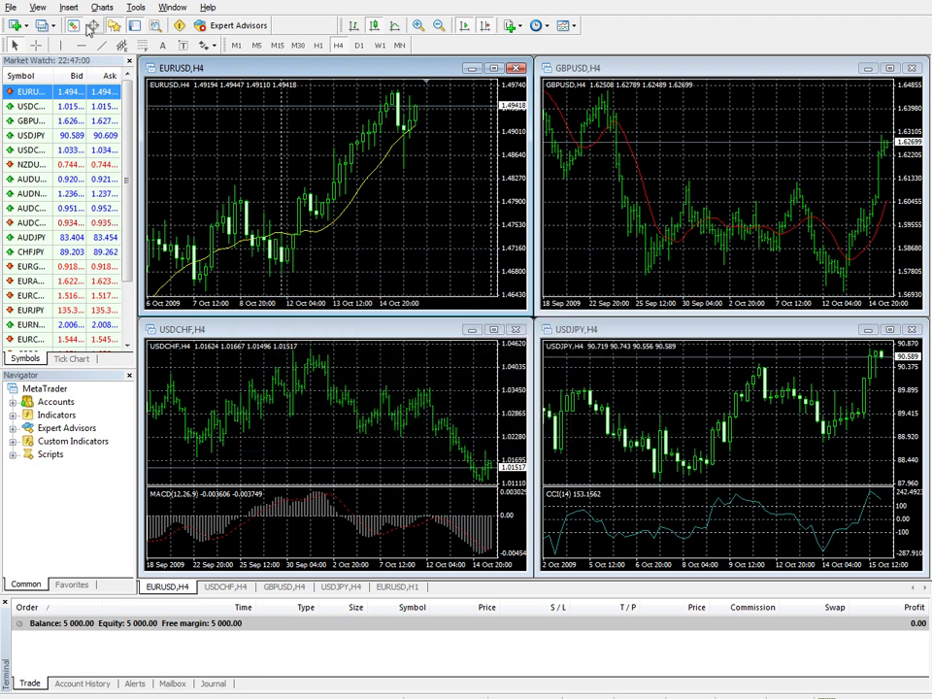
- Insert New Order back onto the Standard toolbar through View > Toolbars > Customize
left_click(39, 7)
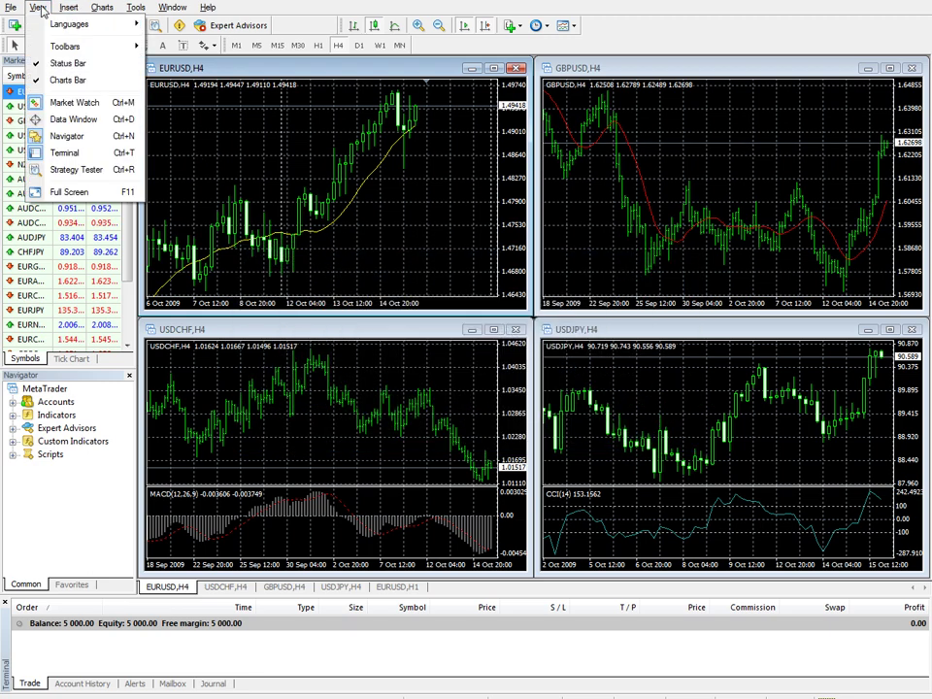
mouse_move(84, 46)
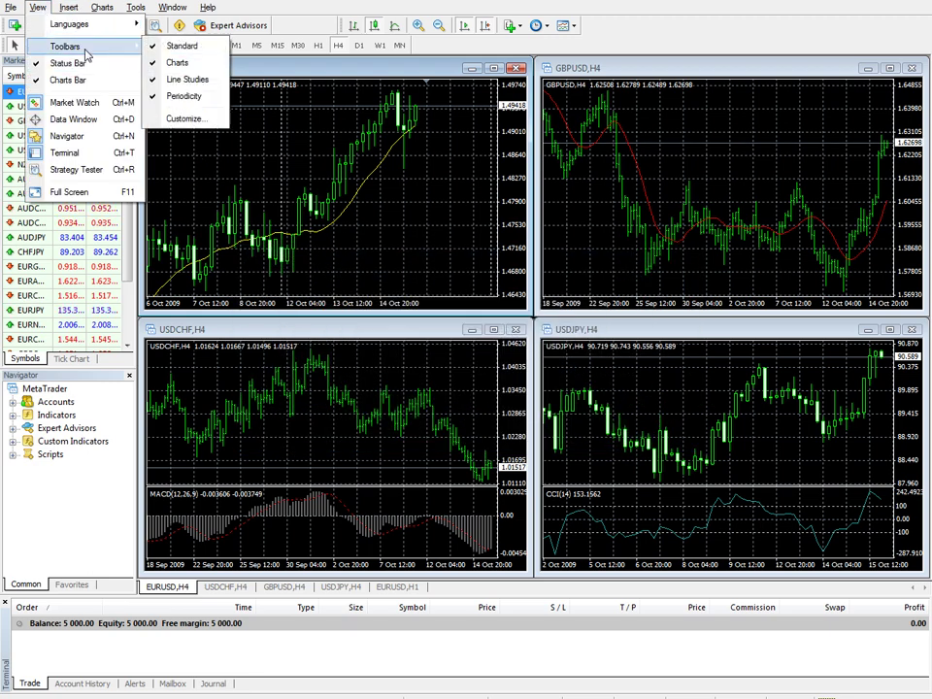
left_click(185, 118)
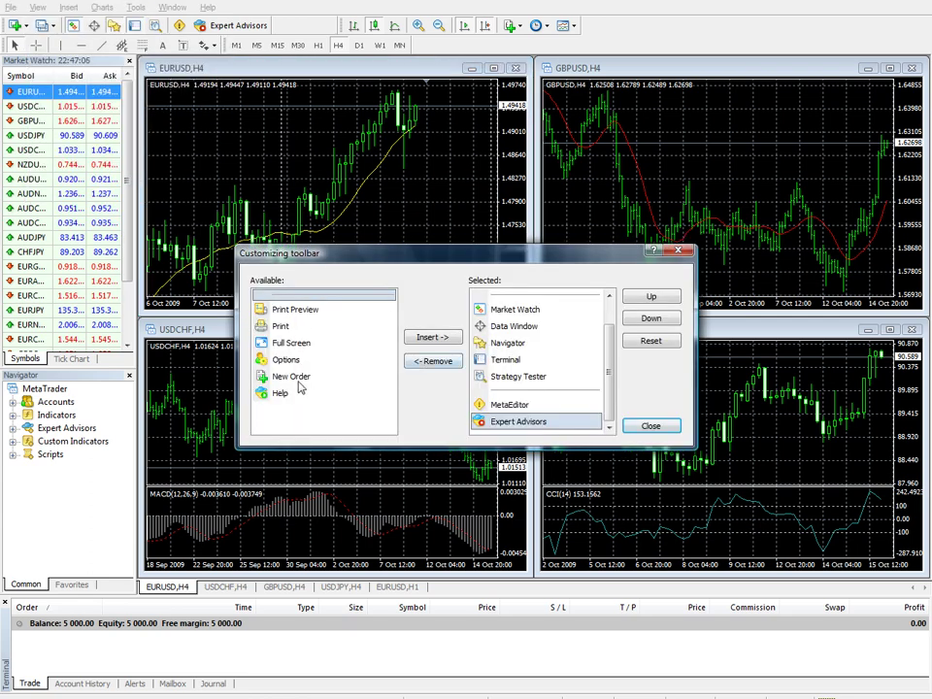
left_click(298, 380)
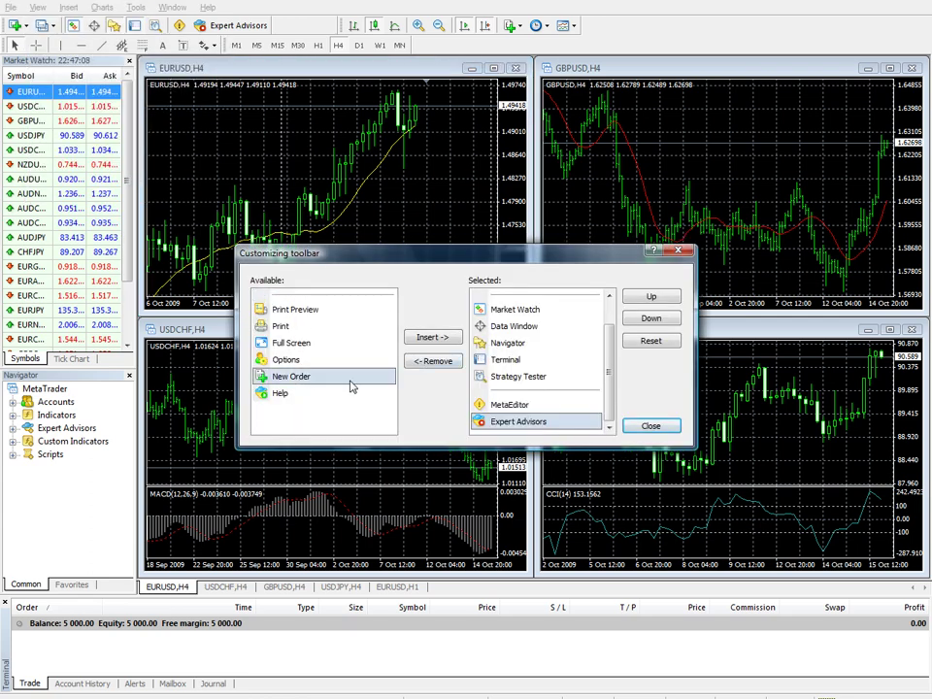
left_click(442, 340)
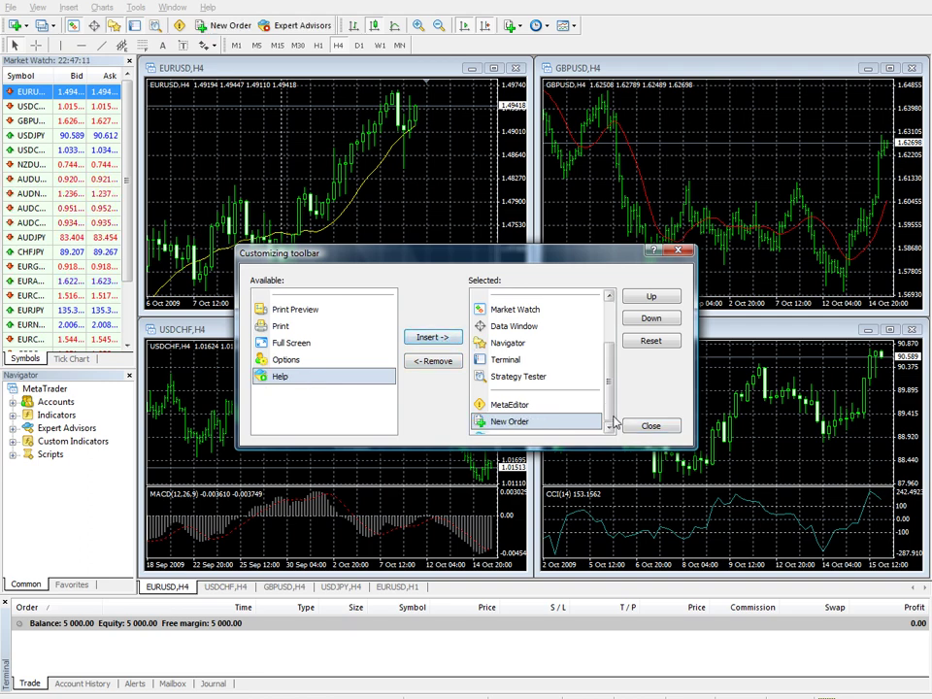
scroll(614, 419, "down", 1)
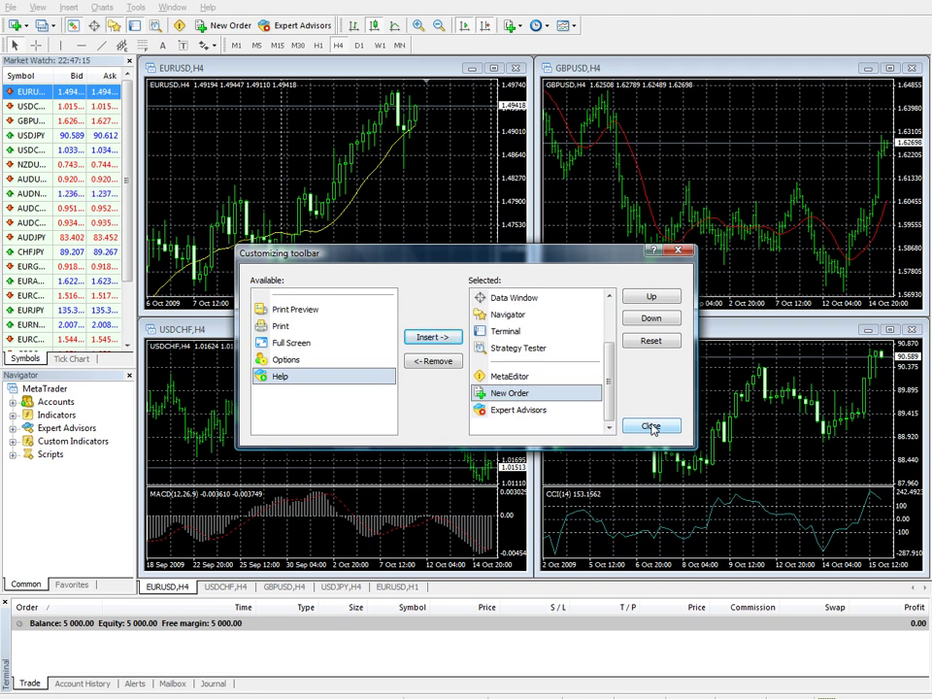
left_click(651, 427)
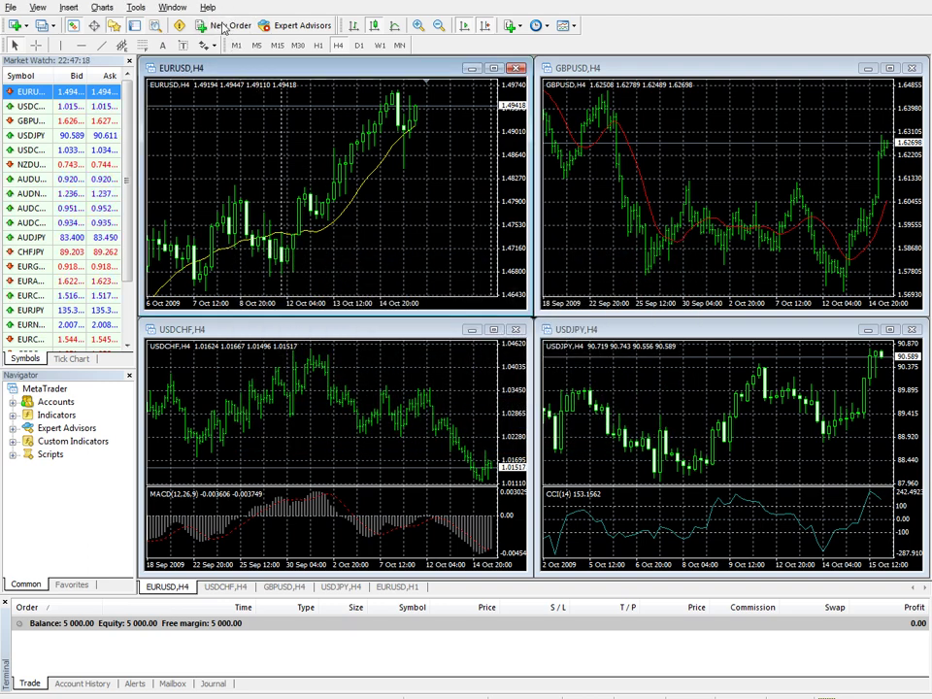
- Remove Expert Advisors, then re-insert it on the Standard toolbar beside New Order
left_click(37, 7)
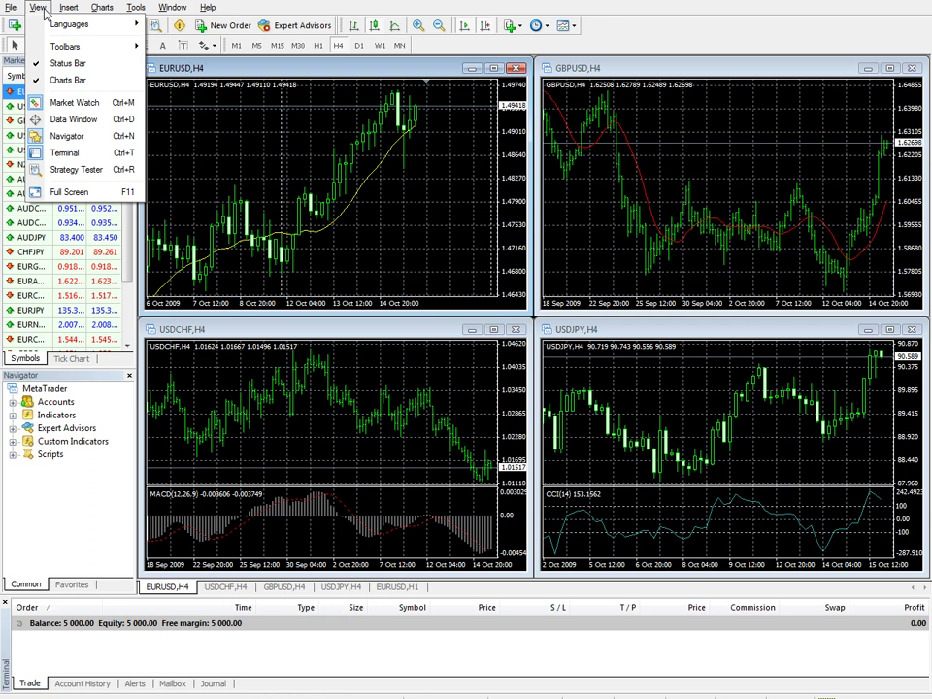
mouse_move(73, 48)
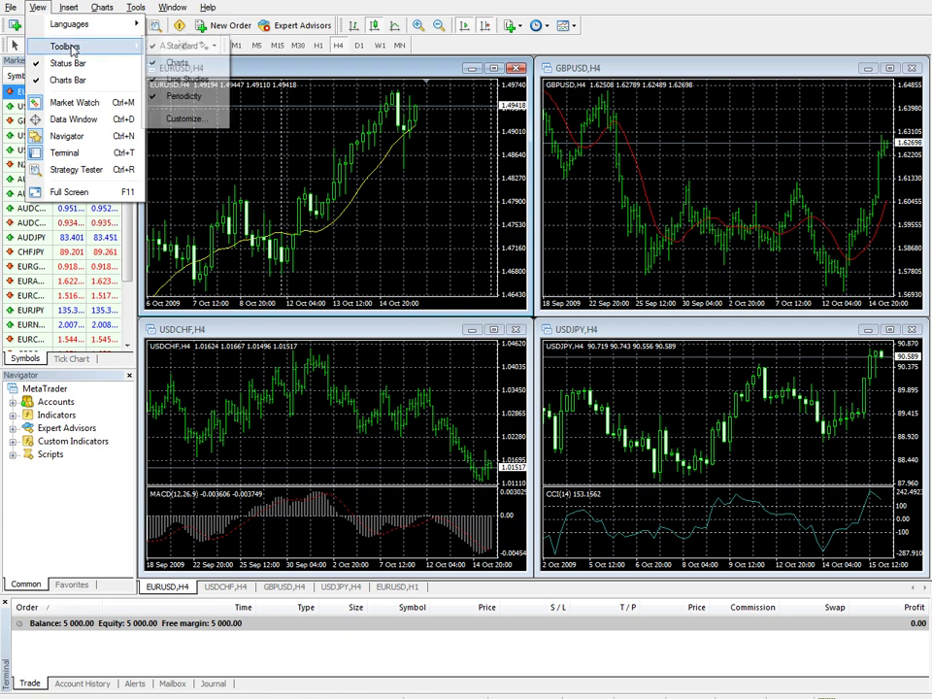
left_click(185, 118)
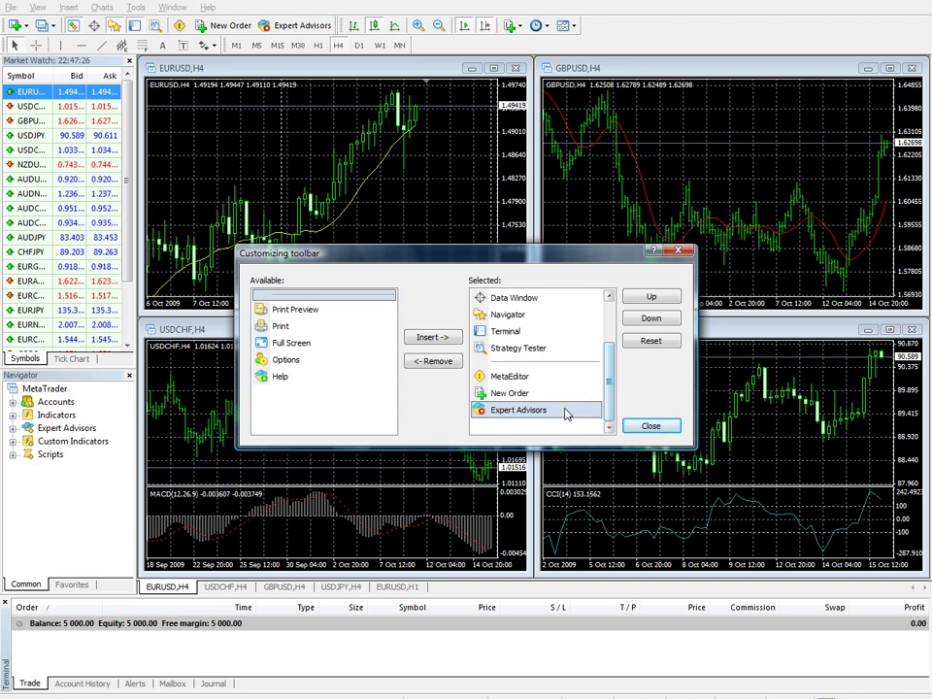
left_click(433, 362)
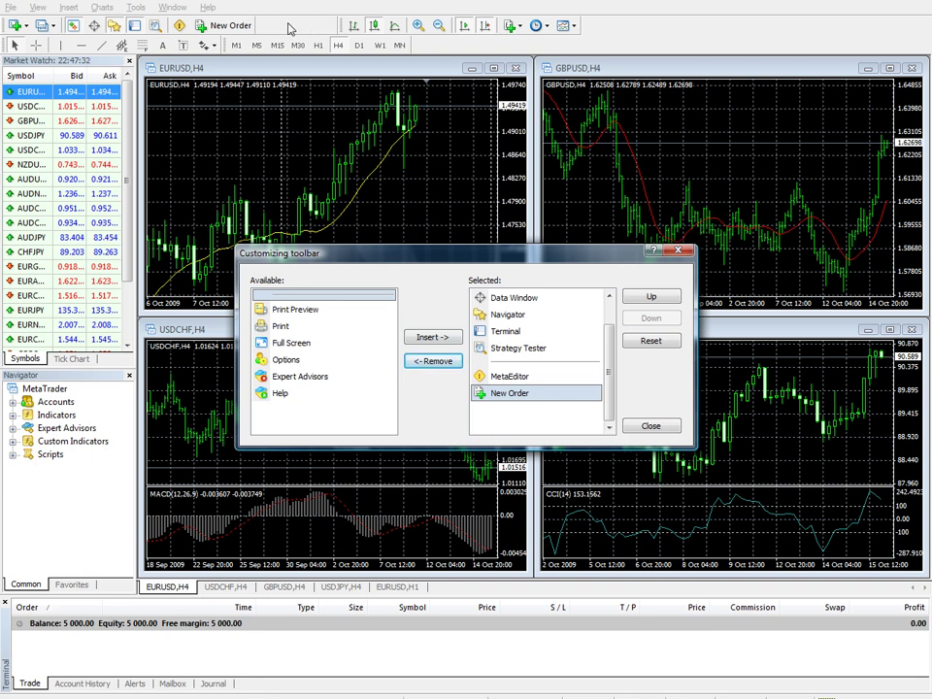
left_click(323, 376)
left_click(434, 337)
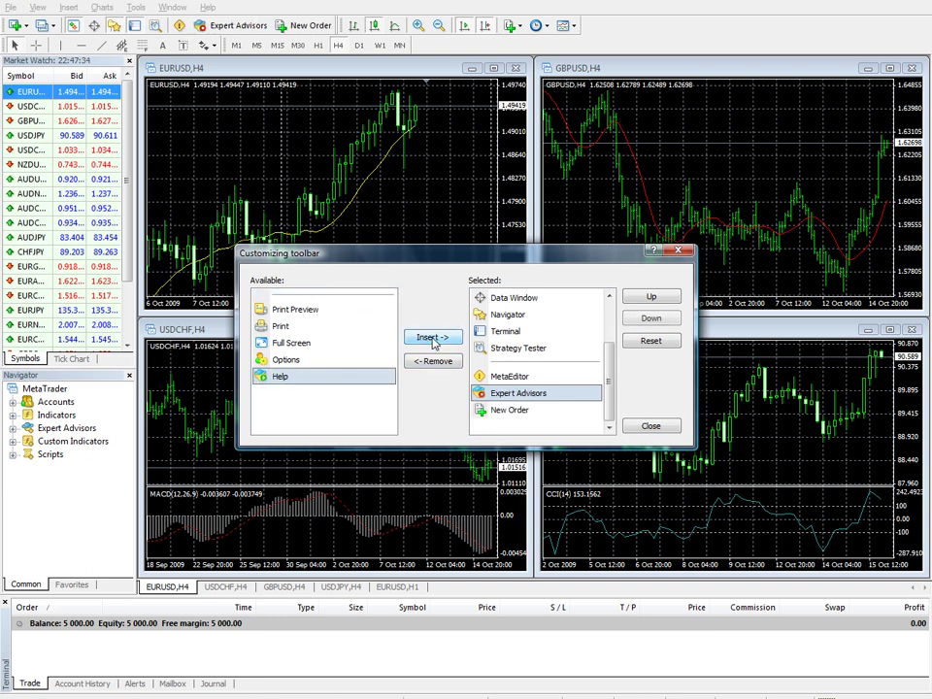
left_click(672, 425)
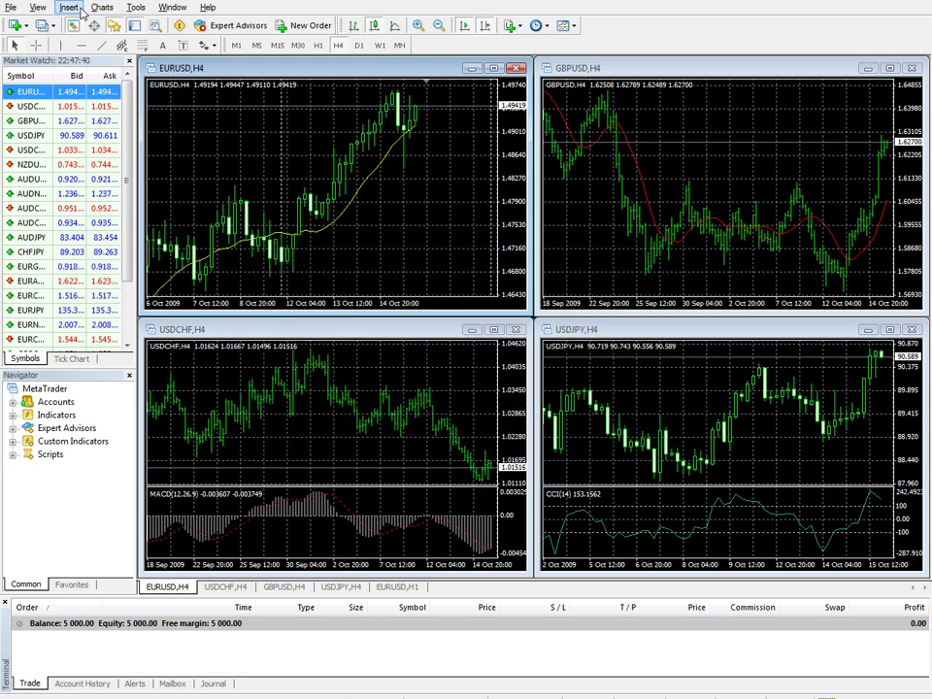
left_click(37, 8)
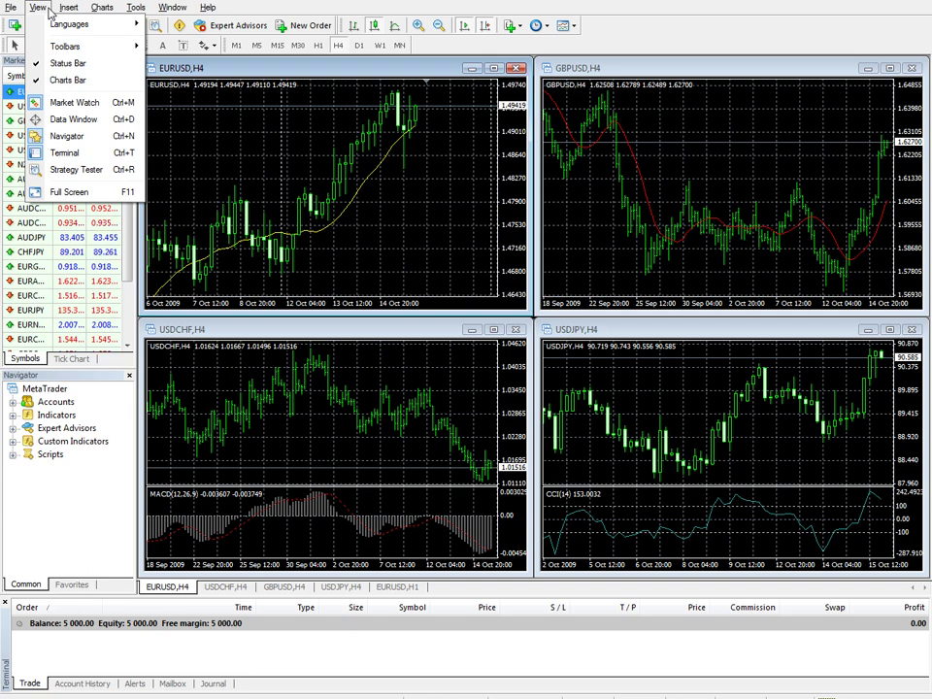
left_click(67, 63)
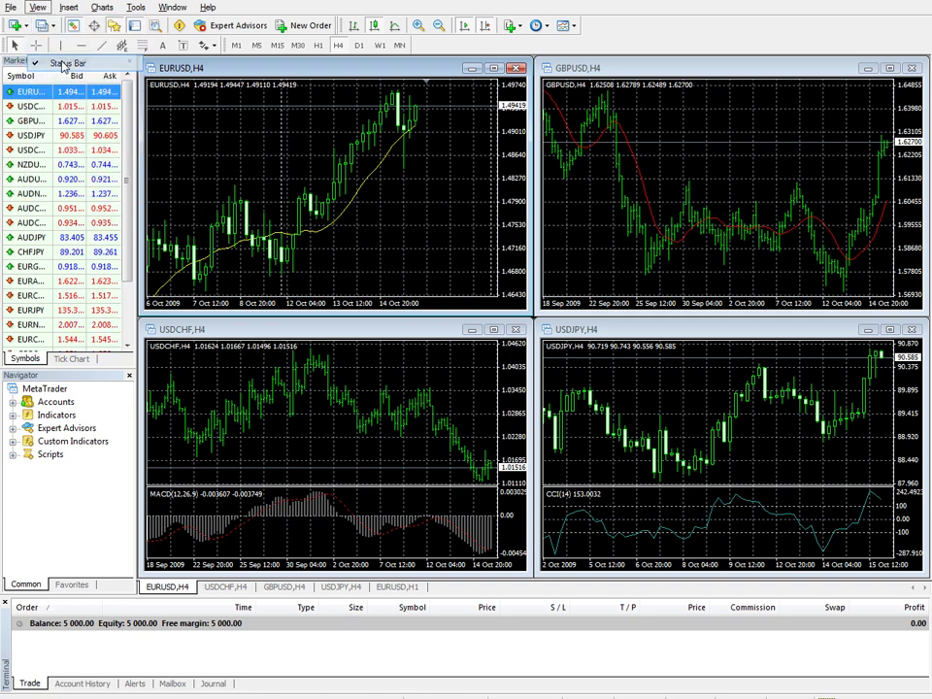
left_click(38, 8)
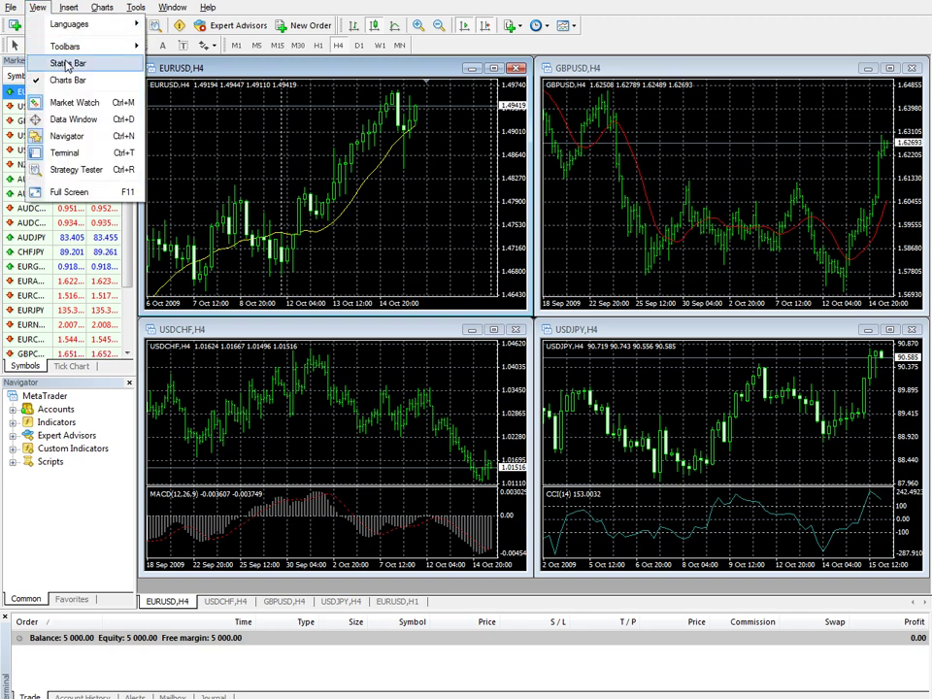
left_click(67, 63)
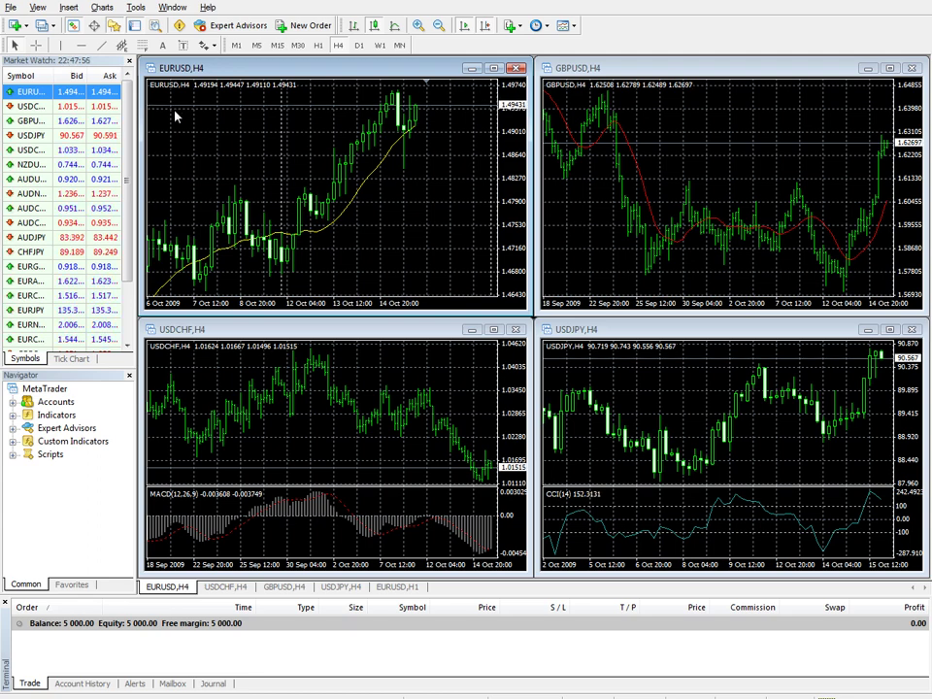
left_click(29, 9)
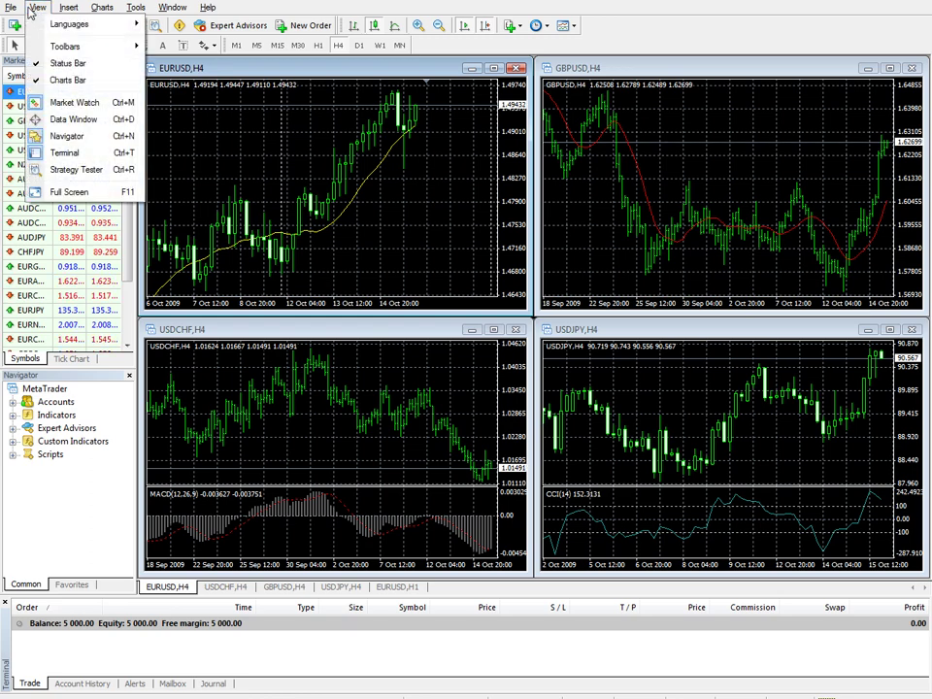
left_click(30, 10)
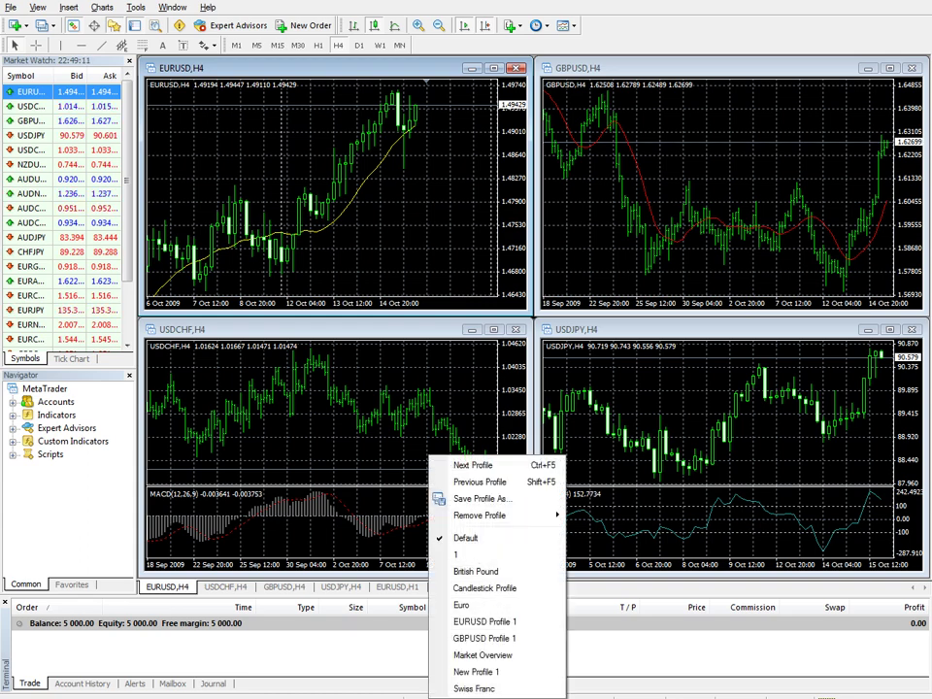
left_click(401, 696)
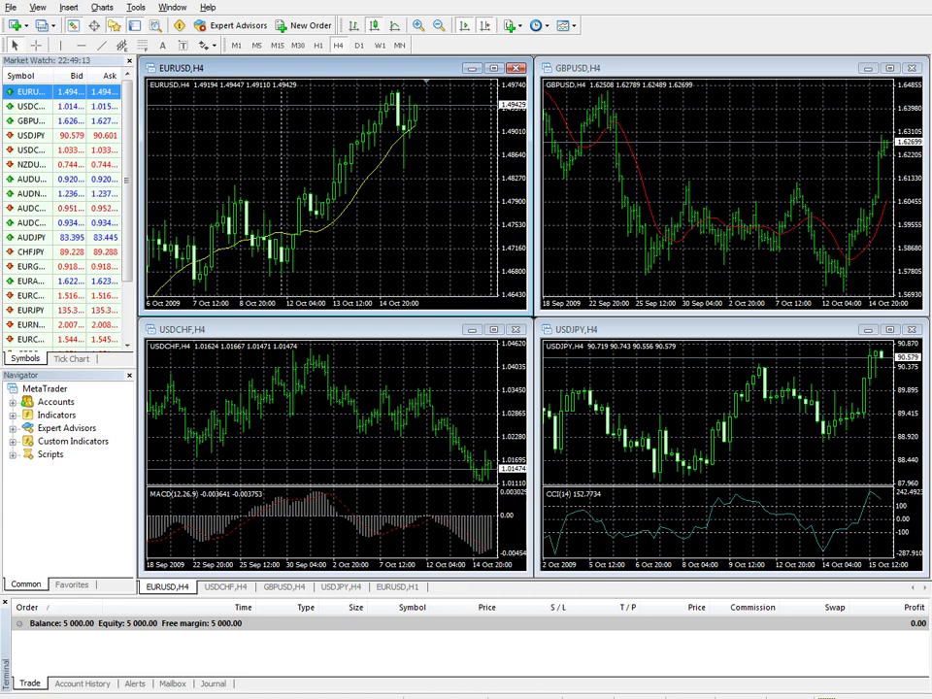
left_click(402, 696)
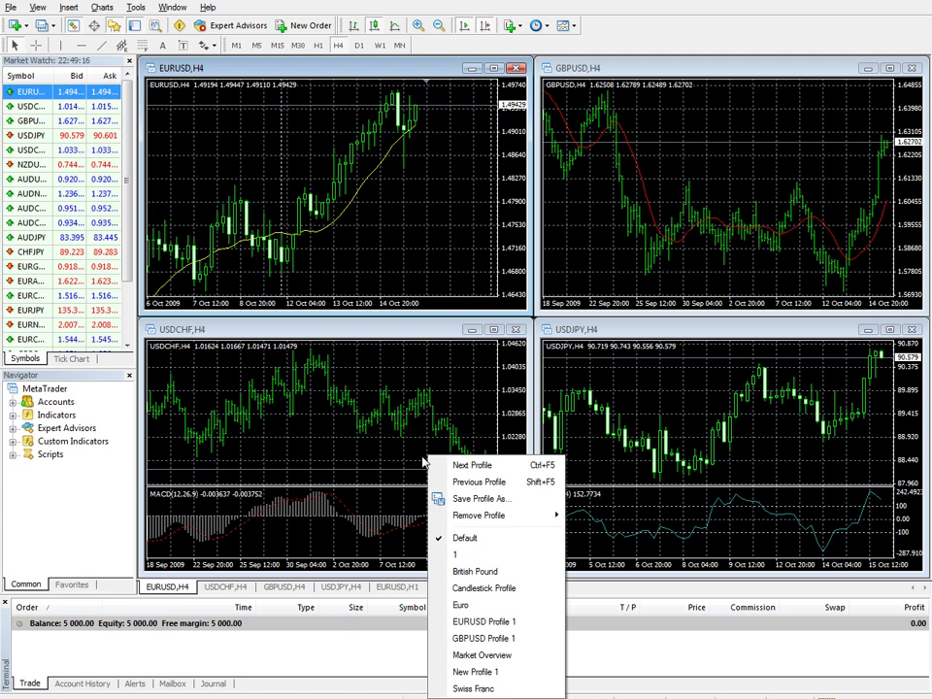
key("Escape")
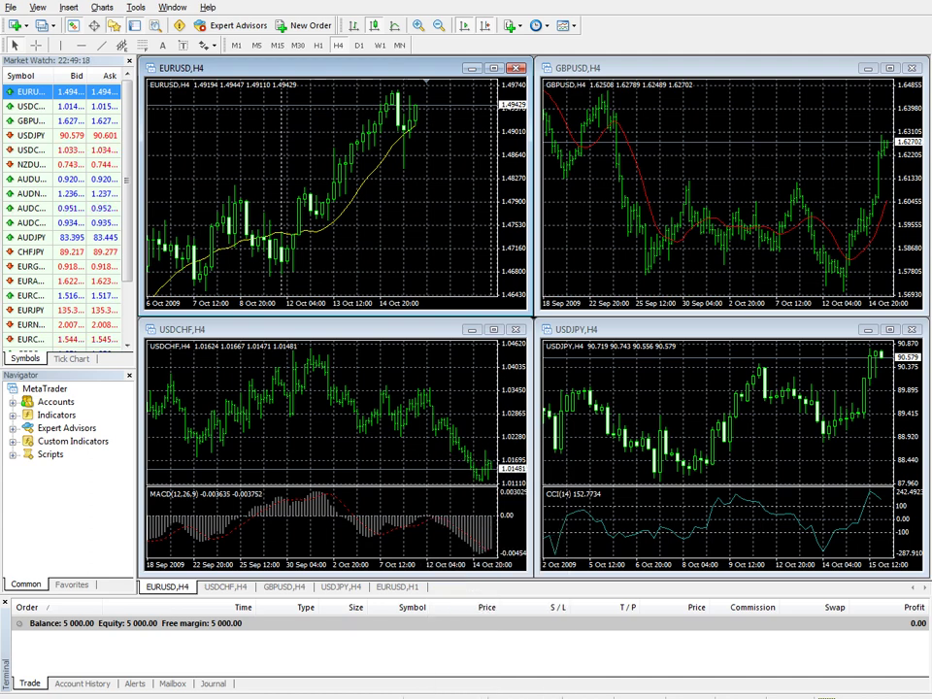
- Toggle the Charts Bar off and back on from the View menu
left_click(37, 7)
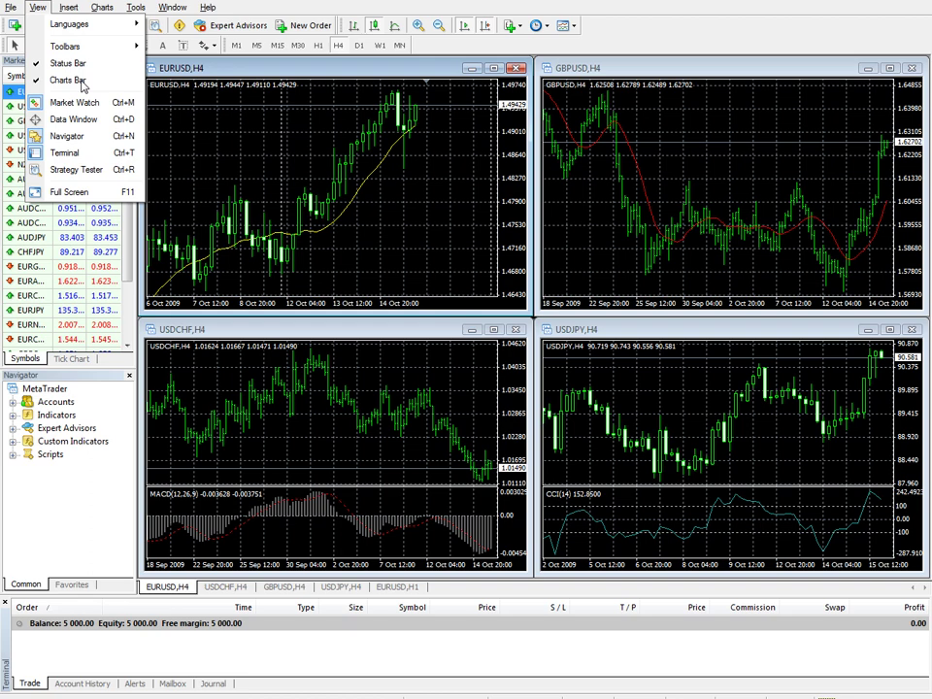
key("Escape")
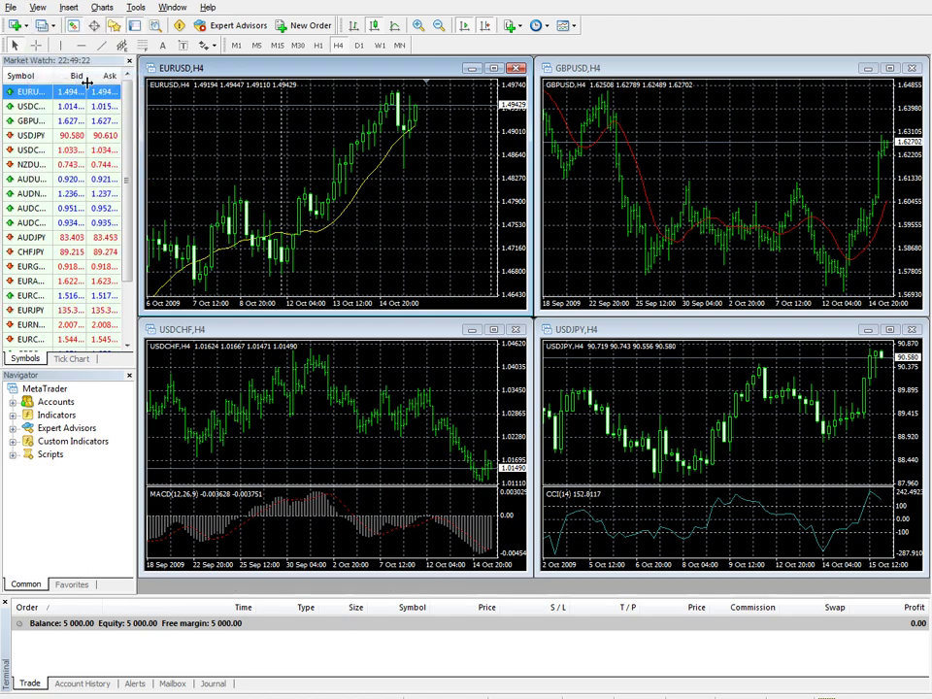
left_click(37, 7)
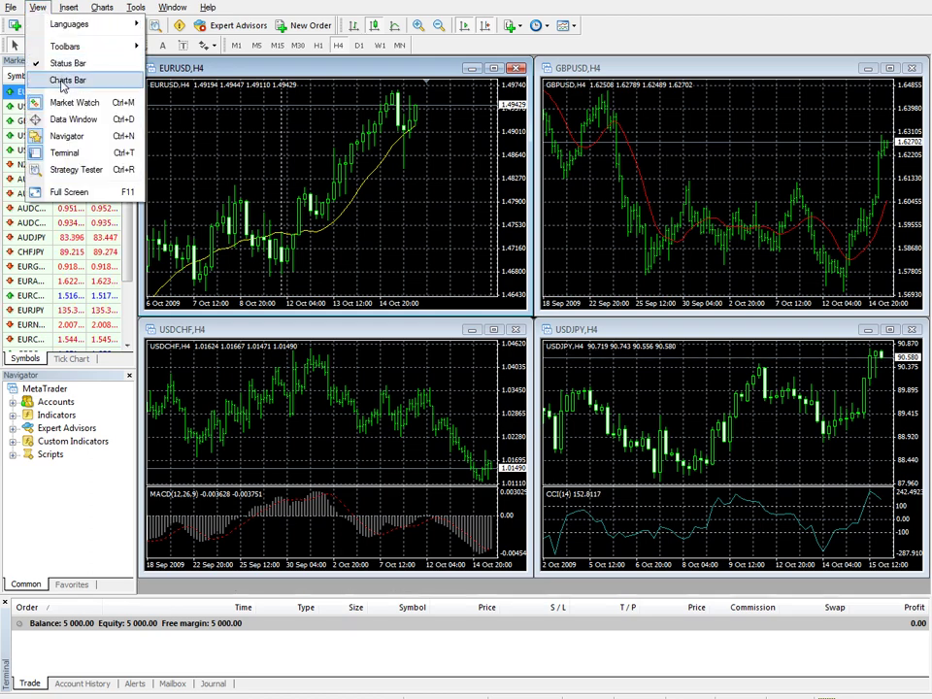
left_click(63, 81)
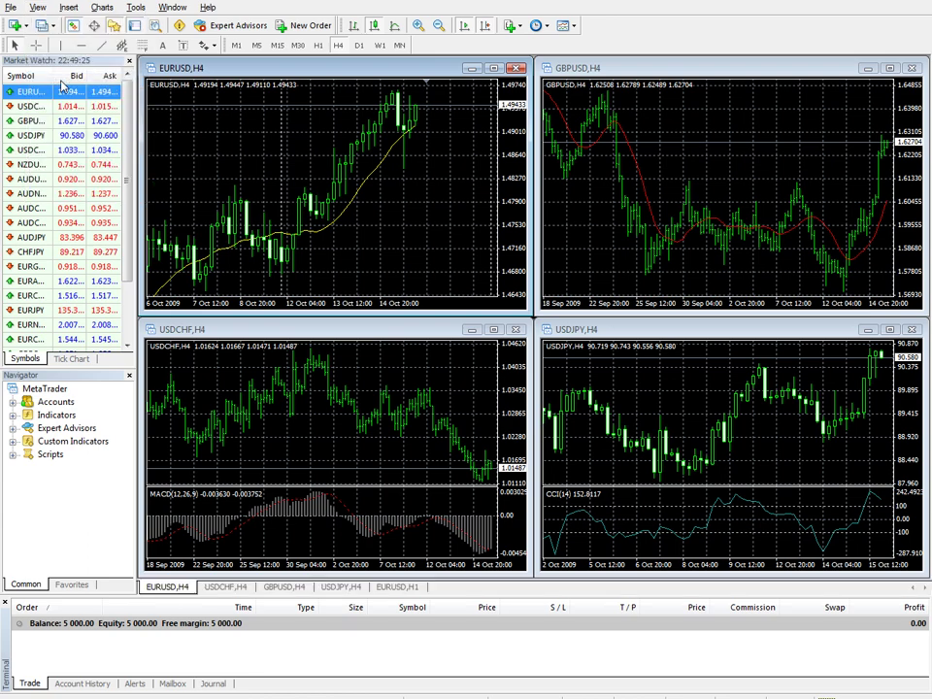
- Switch through the USDCHF, GBPUSD and USDJPY tabs and close the EURUSD,H1 chart
left_click(238, 588)
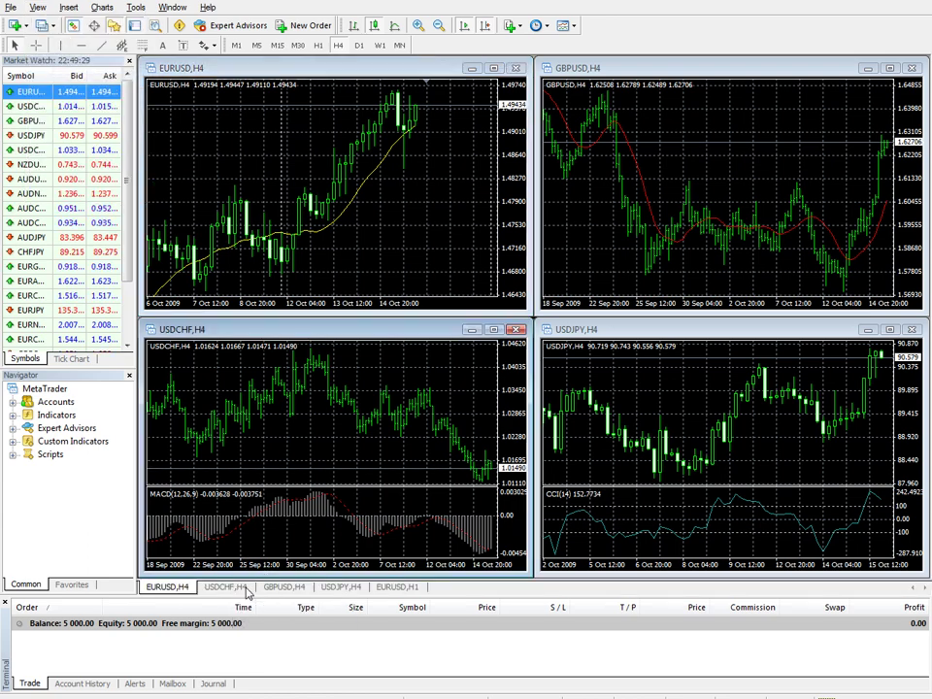
left_click(285, 589)
left_click(341, 589)
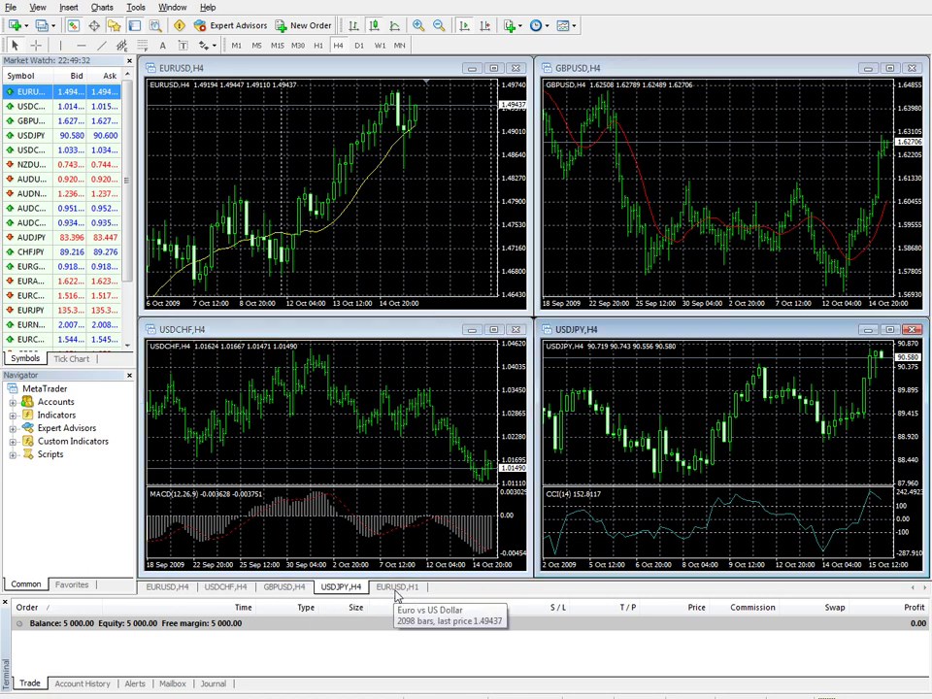
left_click(397, 589)
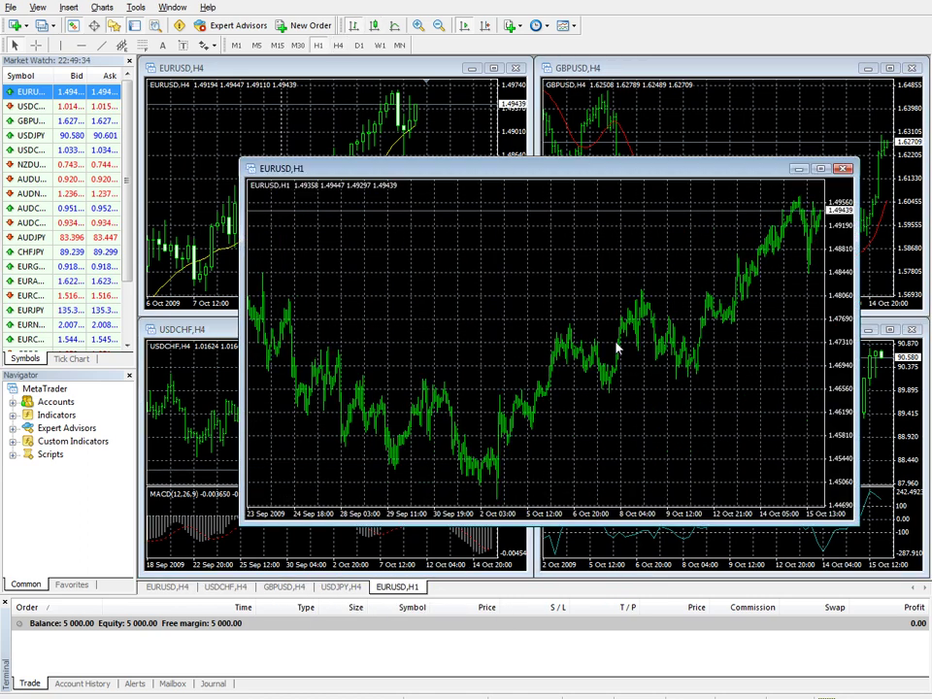
left_click(844, 169)
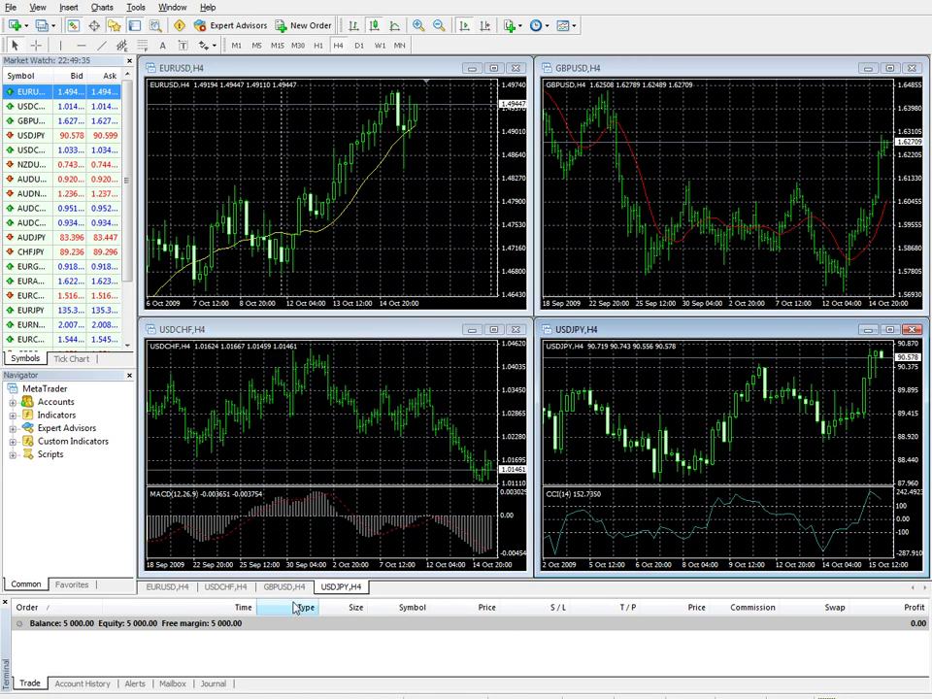
- Cycle through the remaining EURUSD, USDCHF, GBPUSD and USDJPY H4 chart tabs
left_click(167, 588)
left_click(226, 588)
left_click(284, 588)
left_click(341, 588)
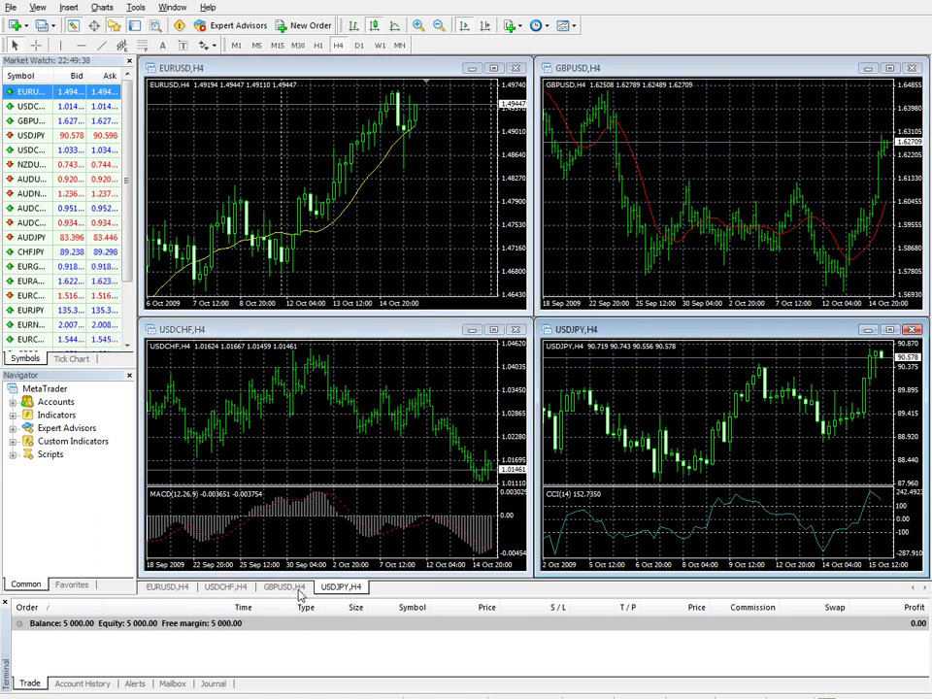
left_click(292, 589)
left_click(225, 587)
left_click(167, 587)
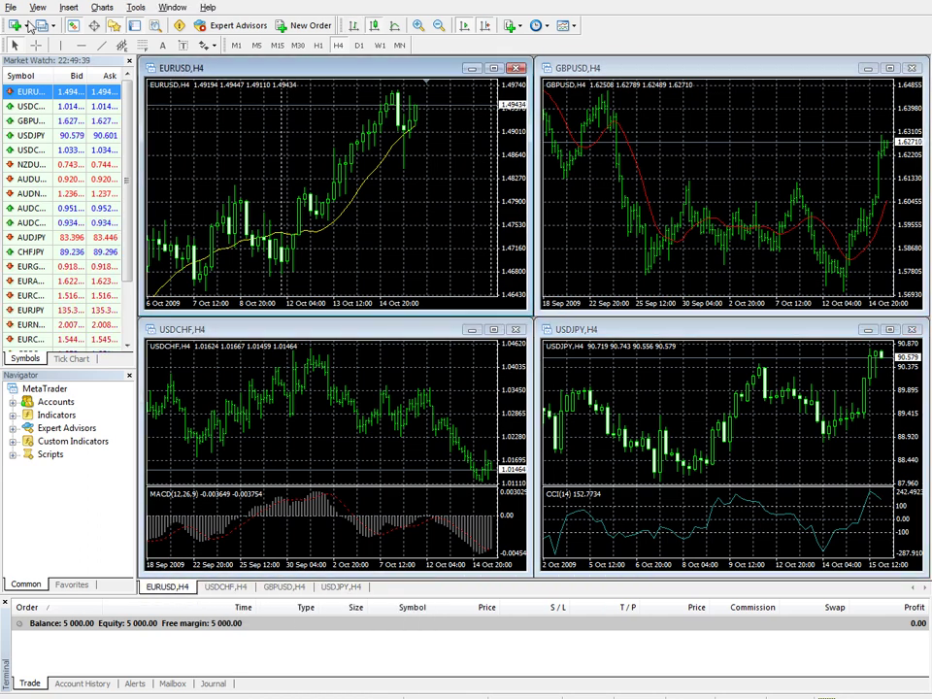
- Switch to Full Screen from the View menu and open the Window menu
left_click(36, 7)
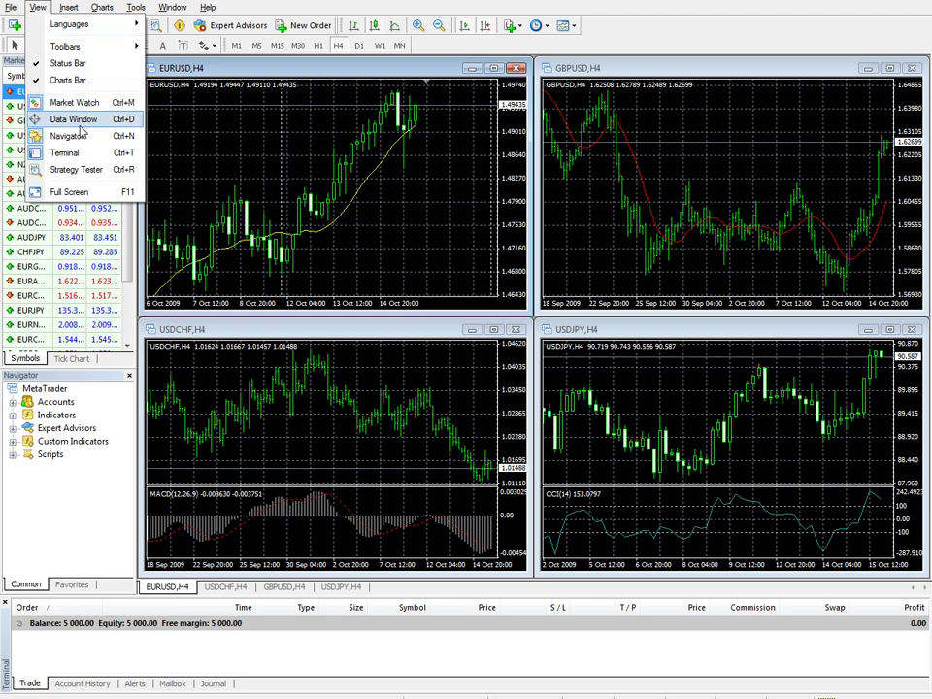
left_click(89, 193)
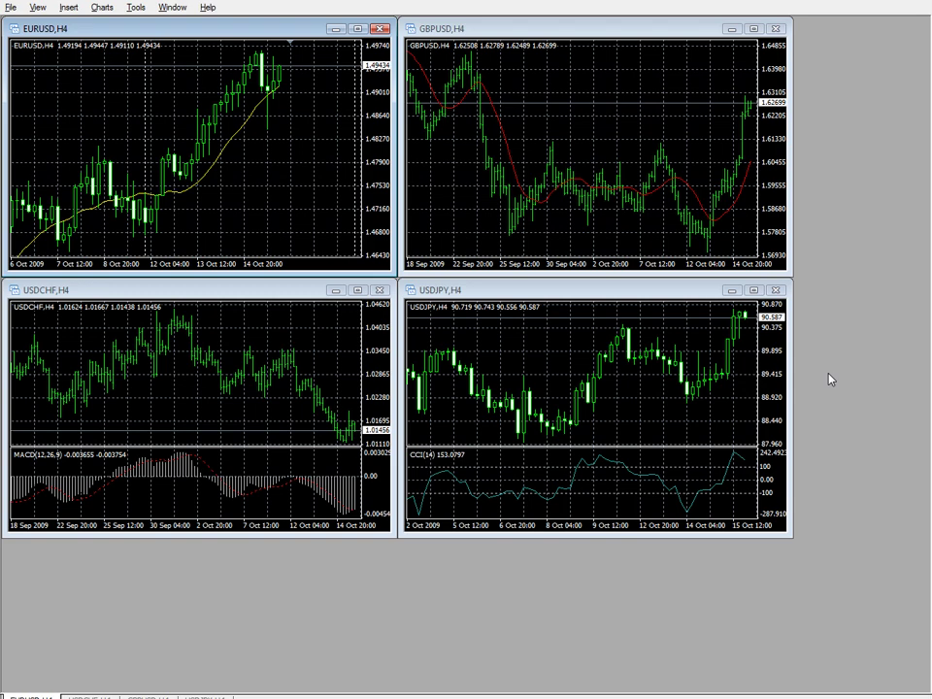
left_click(171, 8)
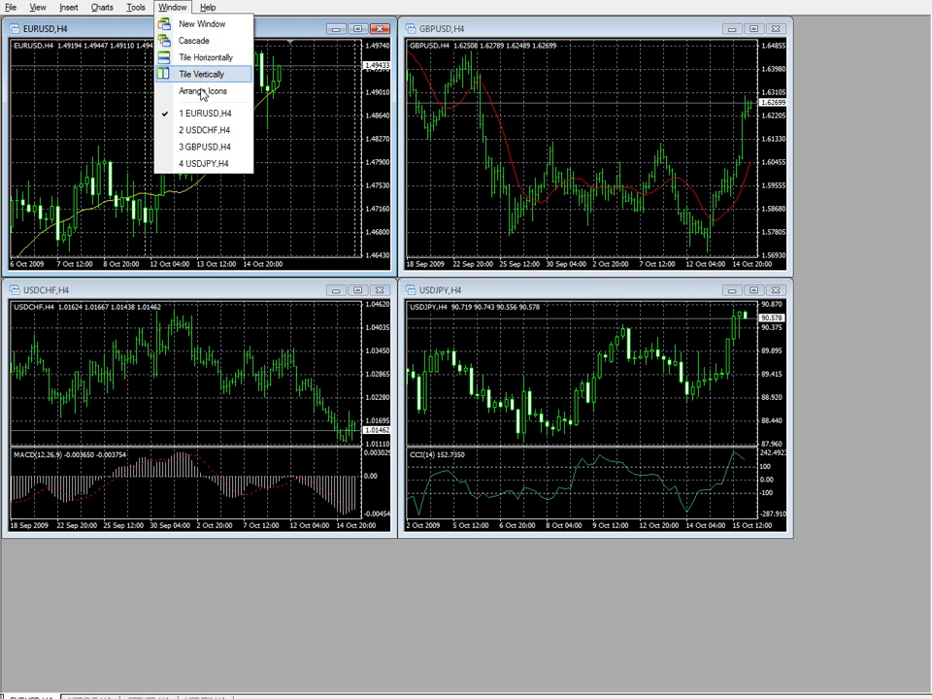
left_click(202, 92)
left_click(174, 8)
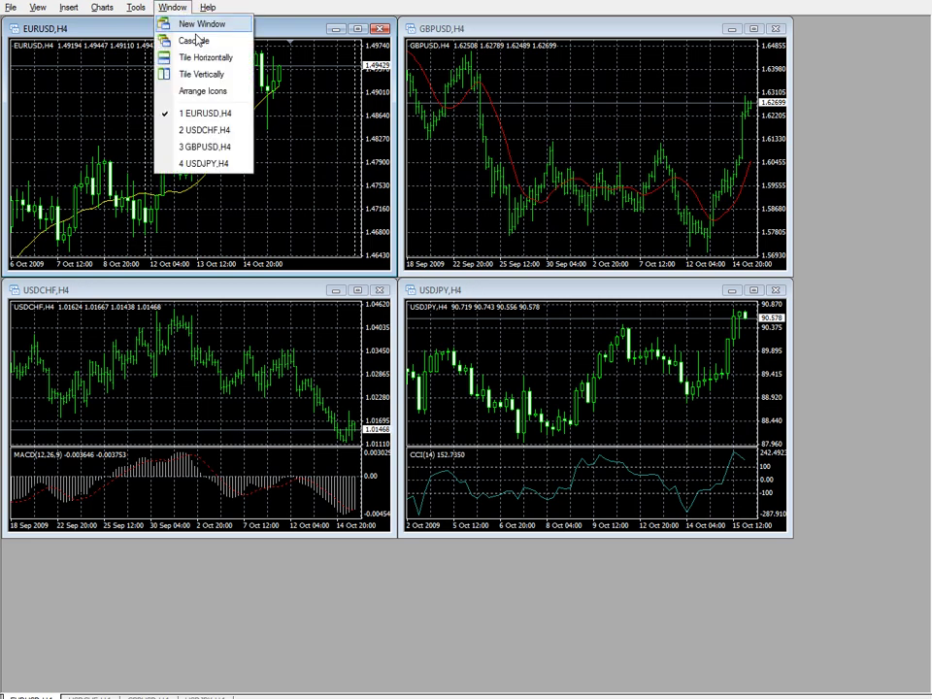
- Tile the four charts, then maximize the EURUSD chart
left_click(199, 59)
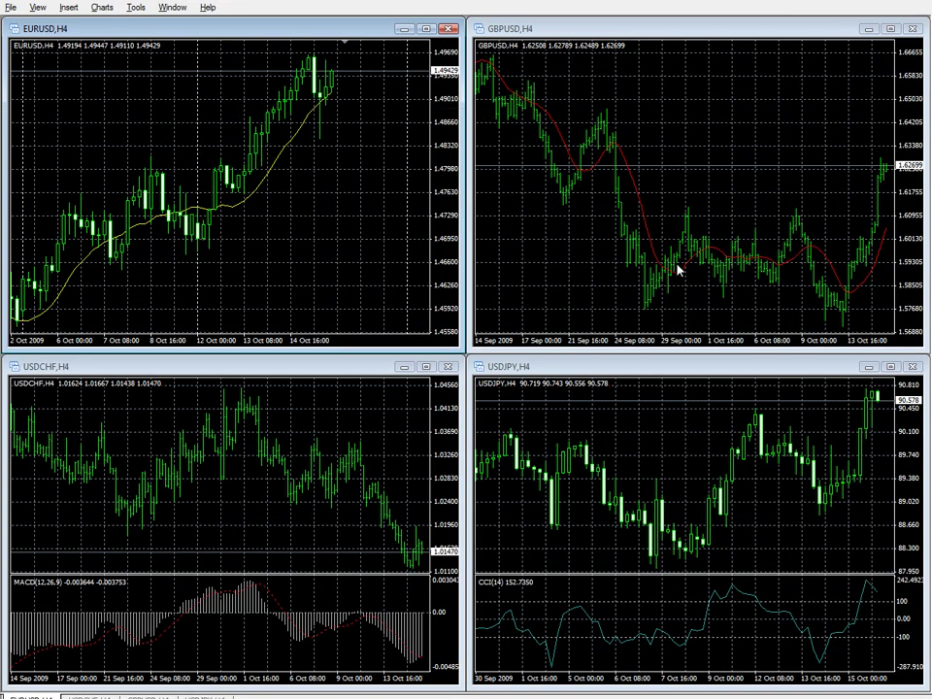
left_click(619, 44)
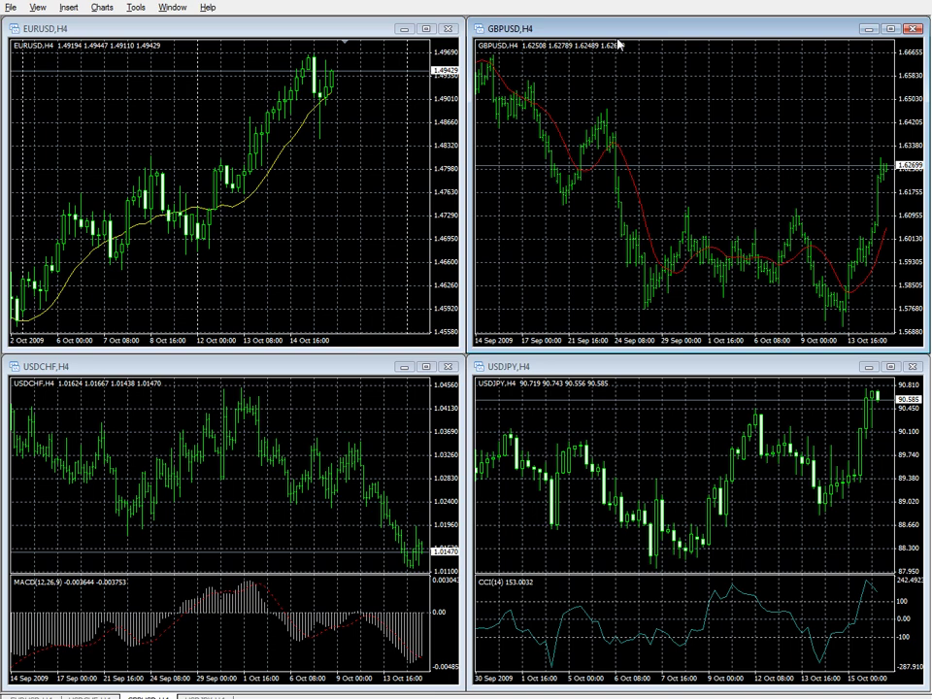
left_click(344, 39)
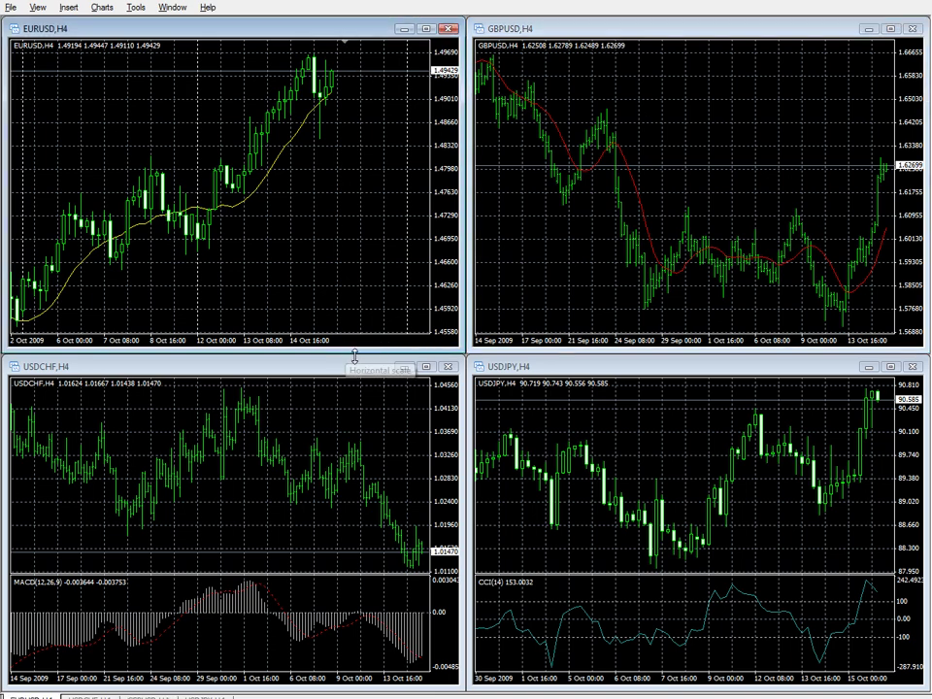
left_click(427, 30)
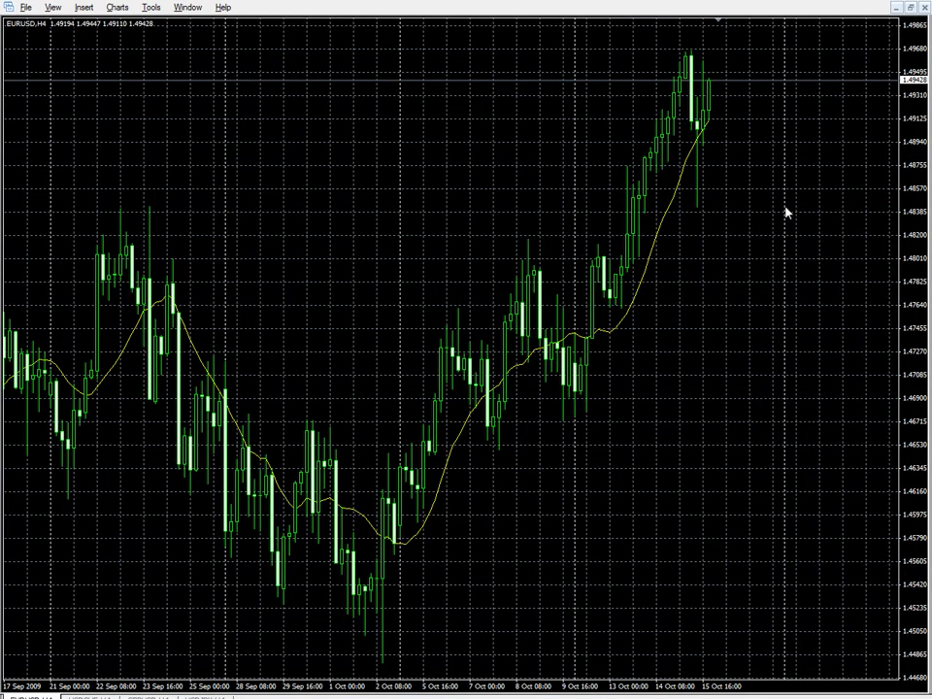
- Cycle through the USDCHF, GBPUSD, USDJPY and EURUSD tabs and restore the maximized chart
left_click(89, 695)
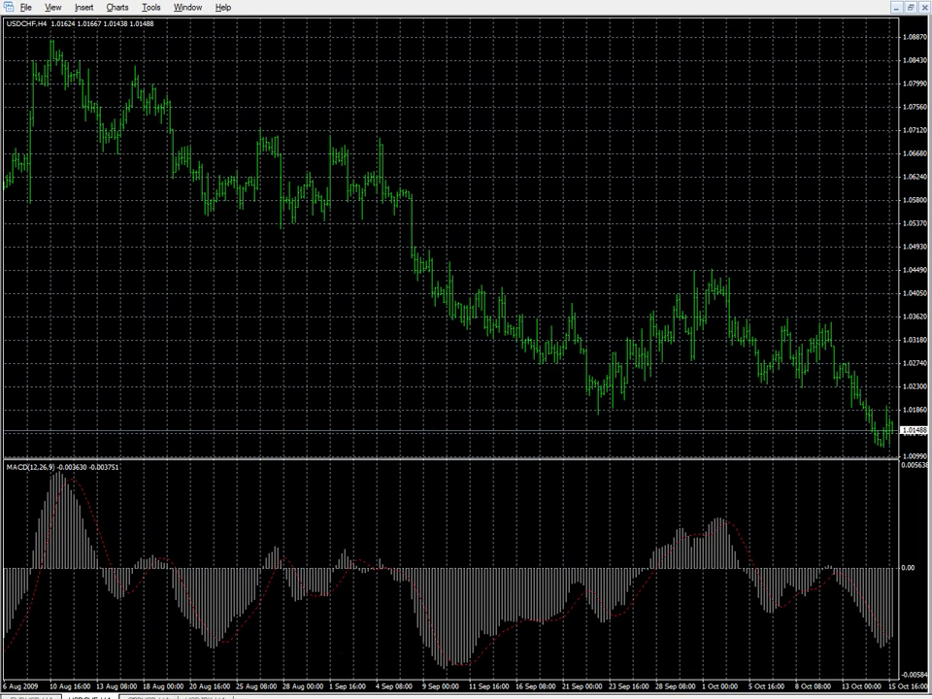
left_click(147, 695)
left_click(204, 695)
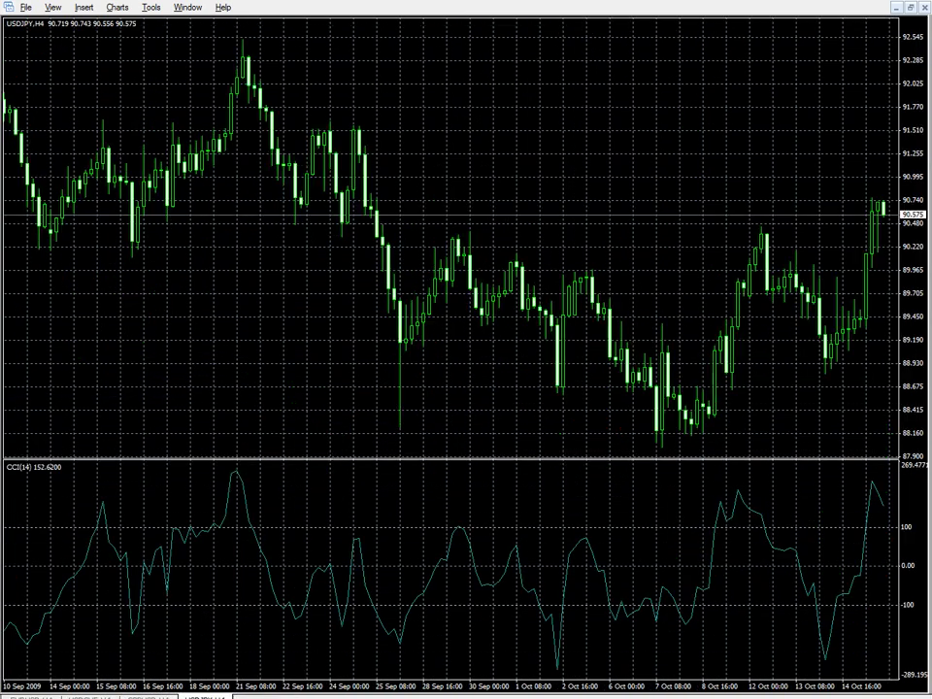
left_click(31, 695)
left_click(89, 695)
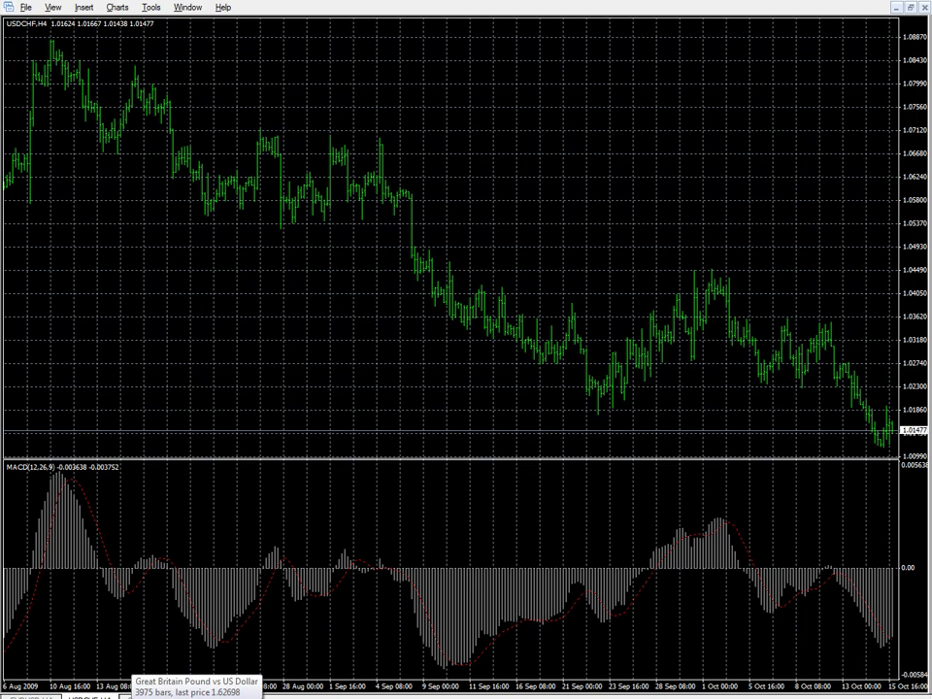
left_click(147, 696)
key("ctrl+F6")
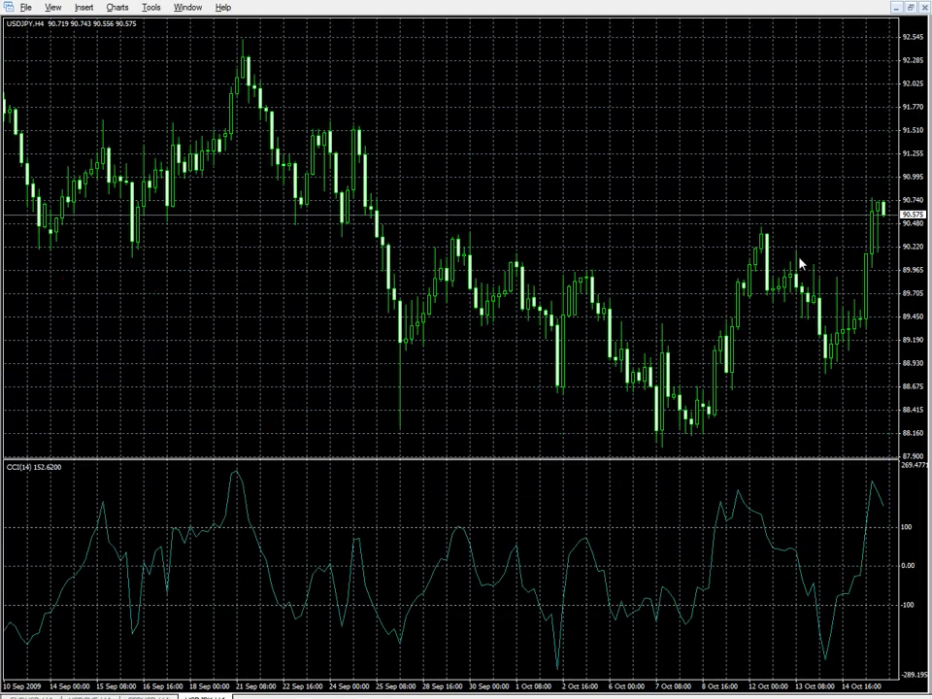
left_click(911, 8)
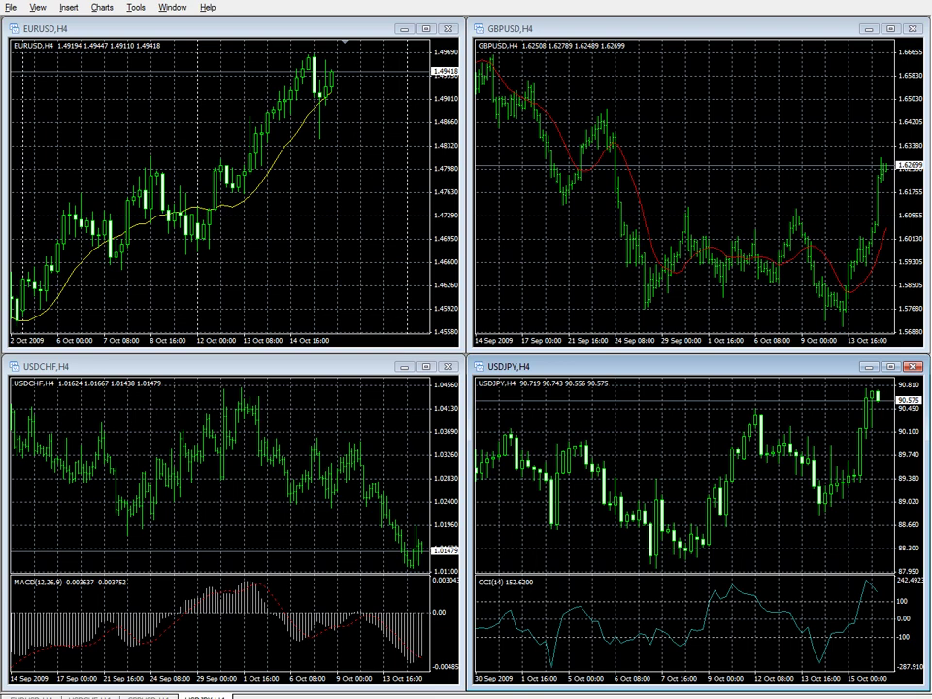
- Exit full screen with F11, tile the chart windows, and activate GBPUSD then EURUSD
key("F11")
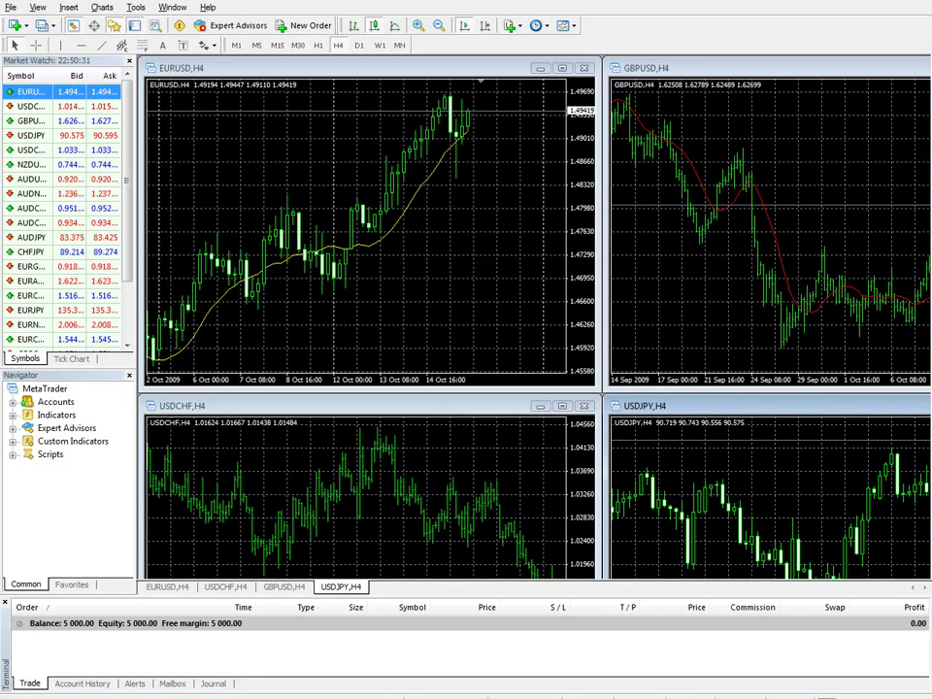
left_click(175, 8)
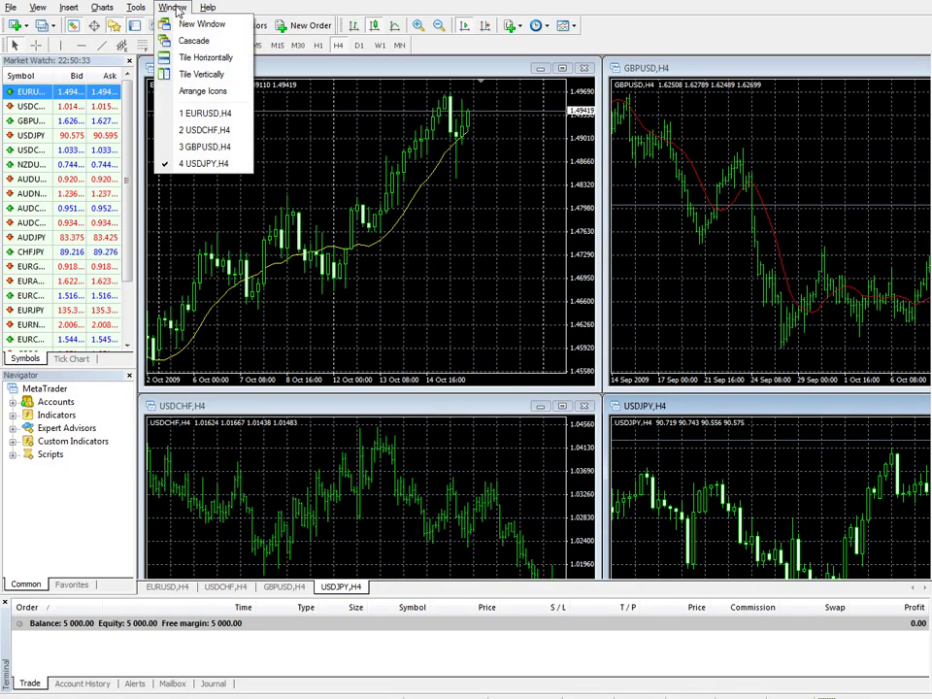
left_click(209, 57)
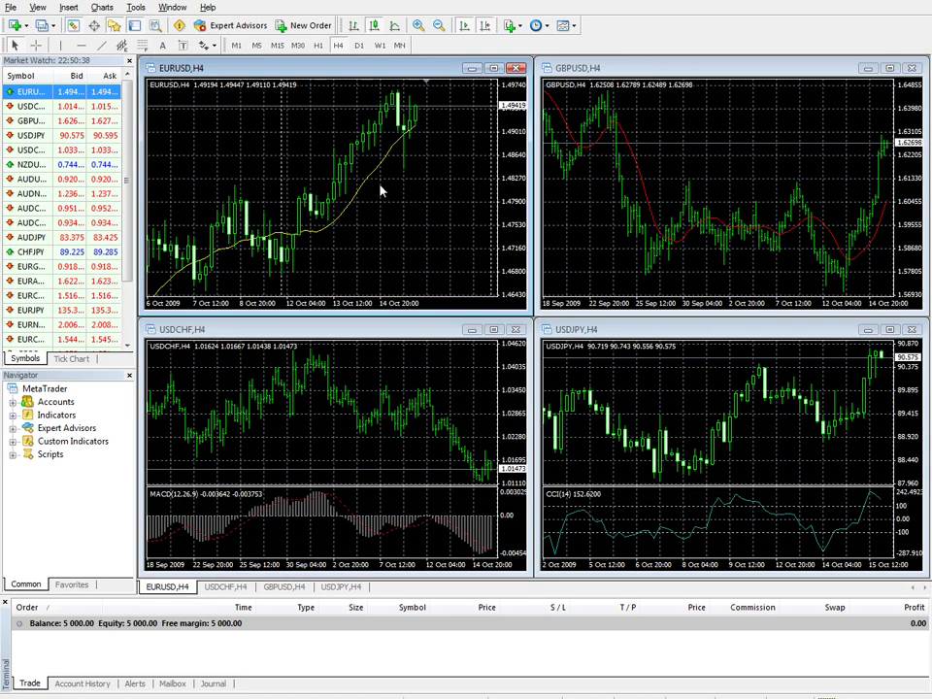
left_click(703, 187)
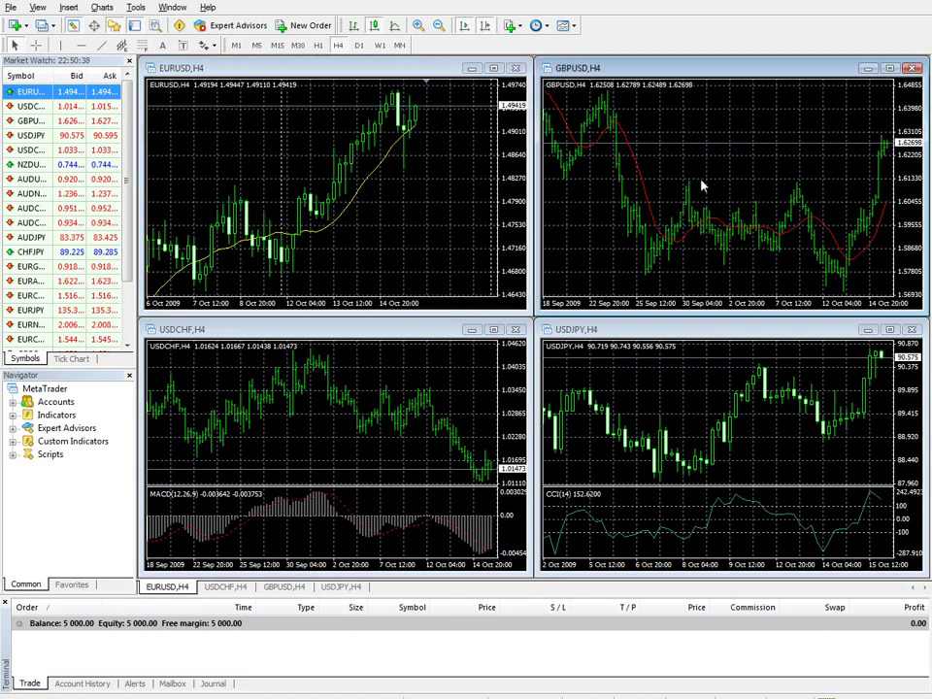
left_click(415, 142)
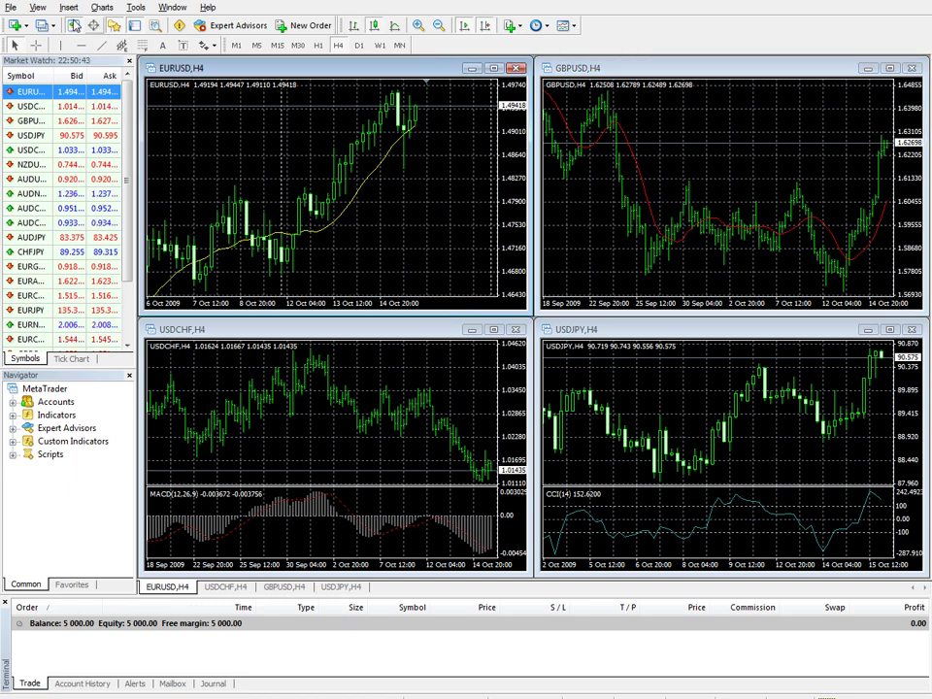
left_click(37, 8)
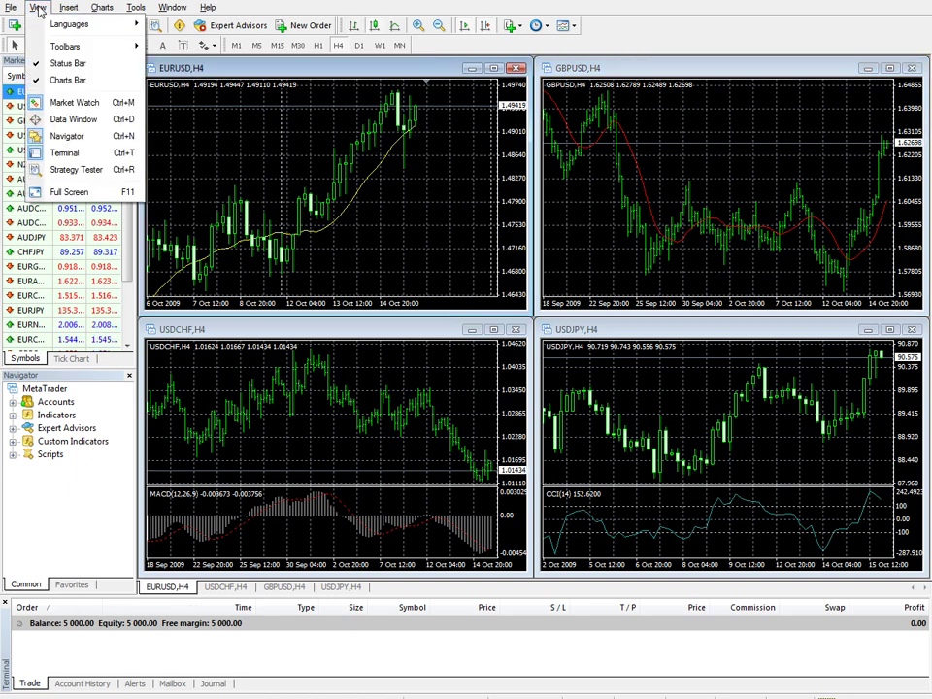
left_click(64, 104)
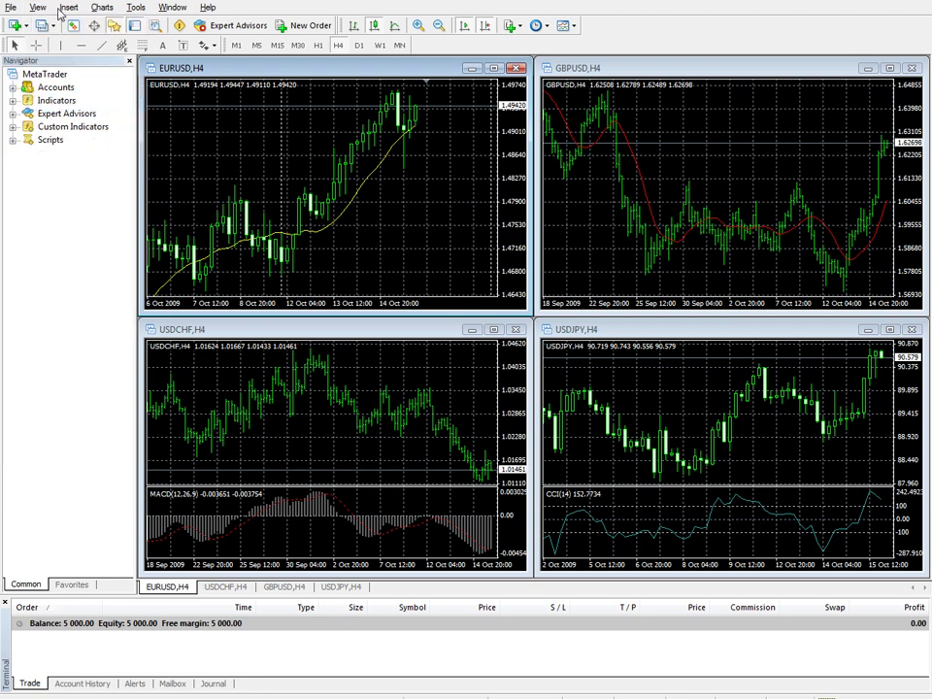
left_click(39, 8)
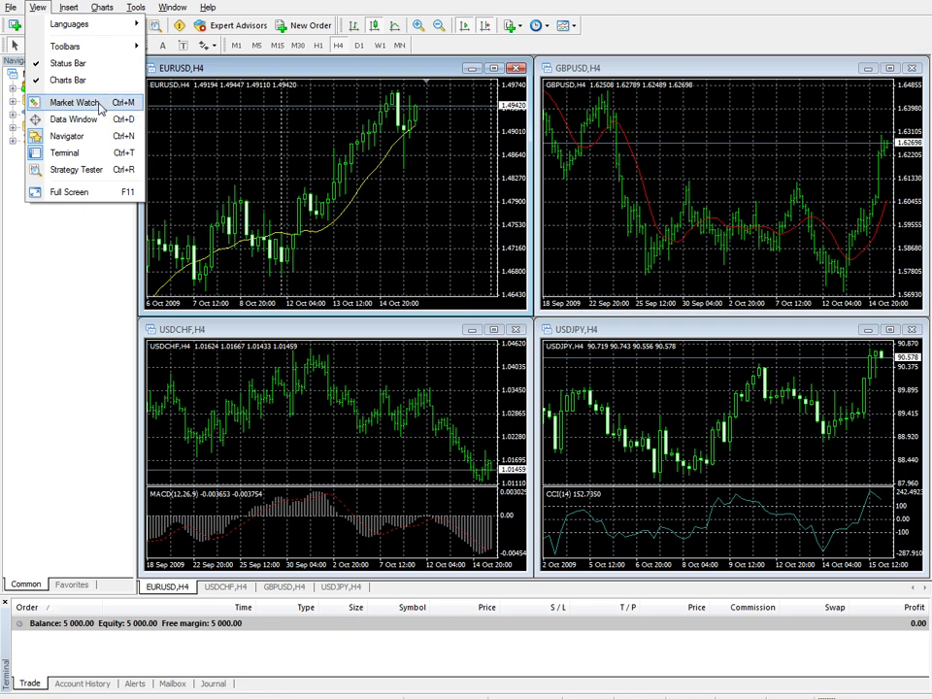
left_click(101, 107)
left_click(36, 7)
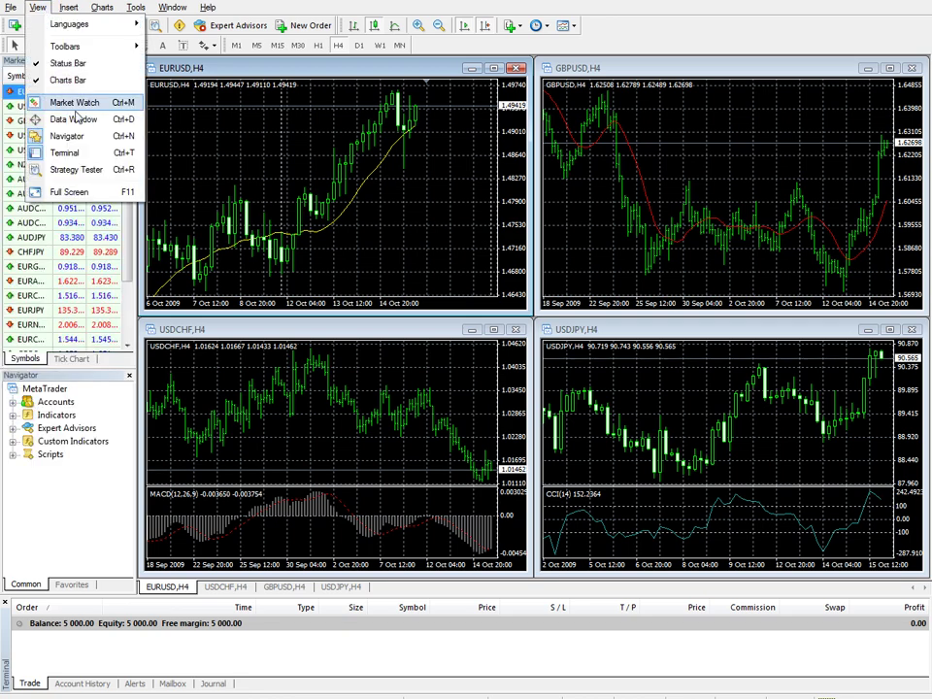
- Show the Data Window and select USDCHF in Market Watch and on its chart
left_click(82, 125)
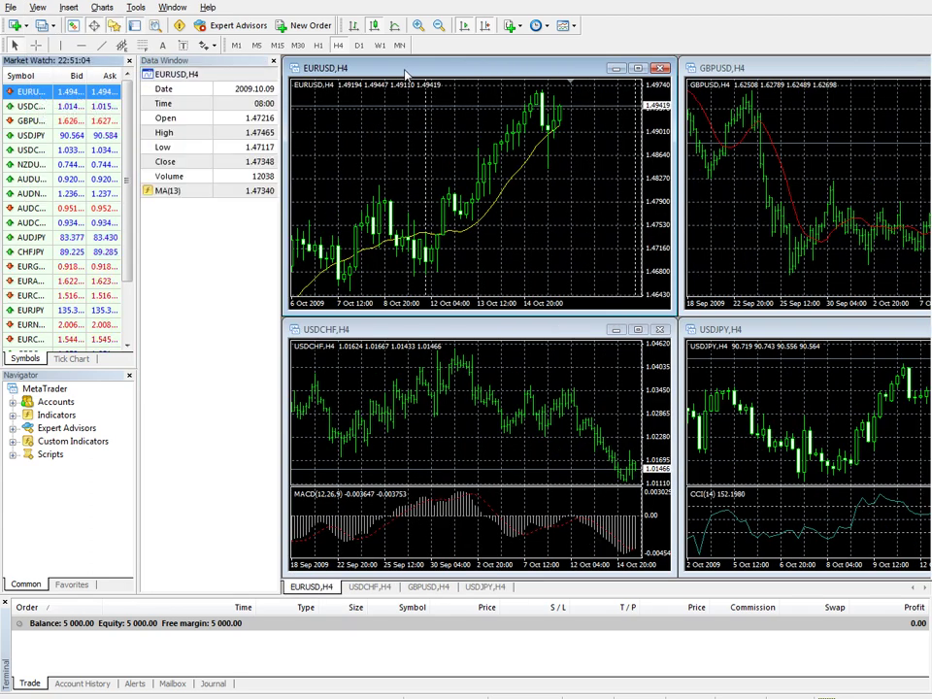
left_click(29, 106)
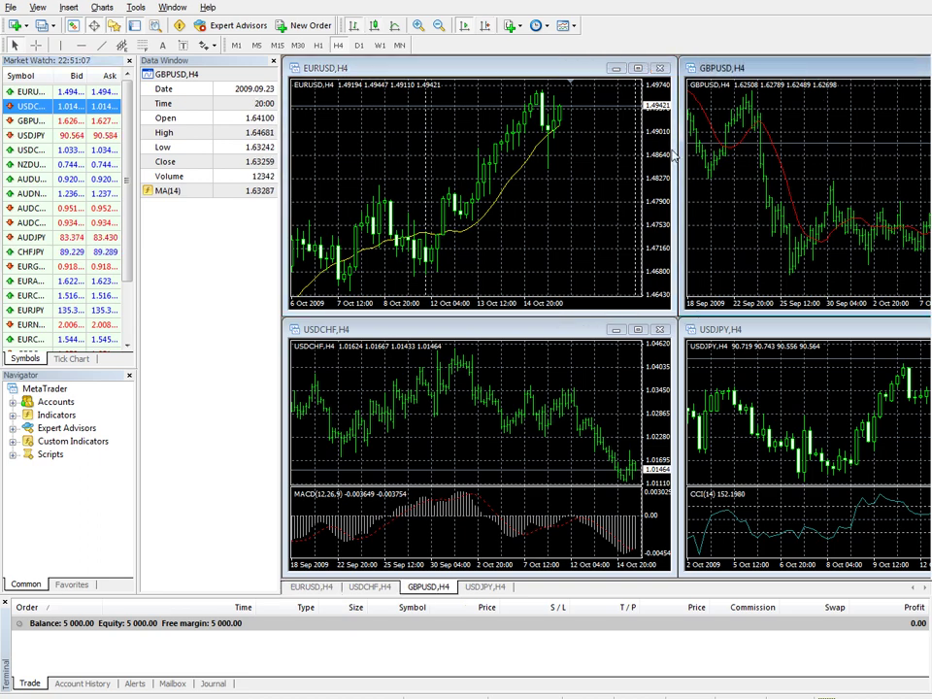
left_click(500, 331)
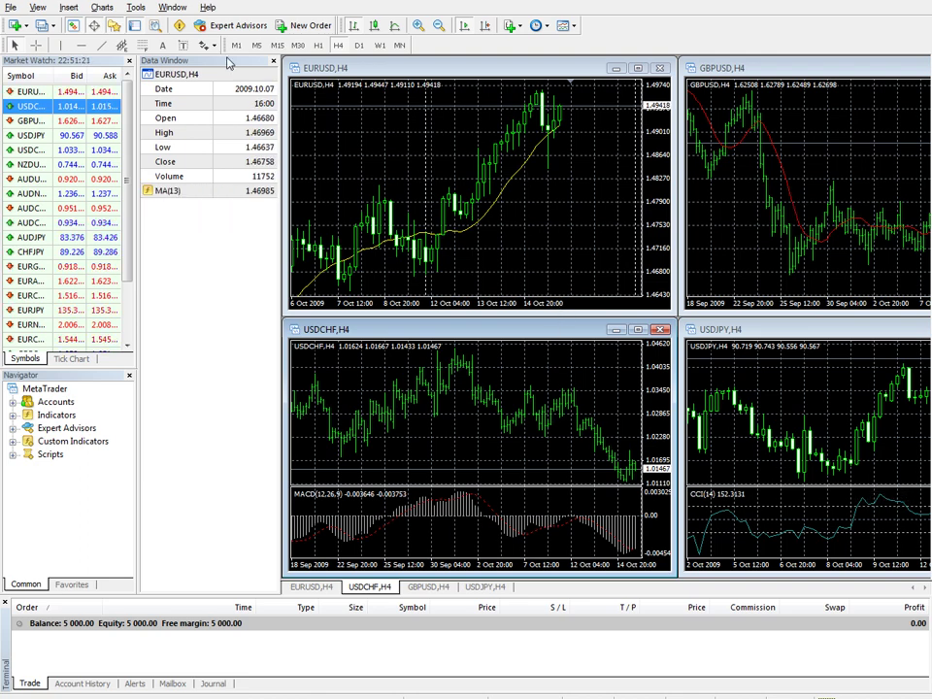
left_click(37, 6)
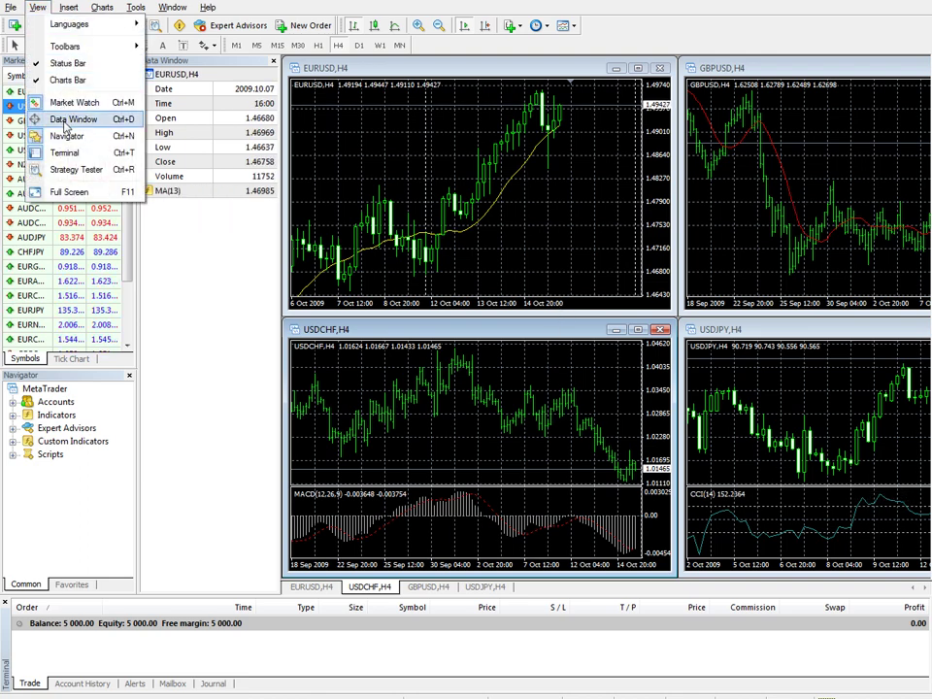
- Close the Data Window, then hide and restore the Navigator panel
left_click(68, 120)
left_click(37, 7)
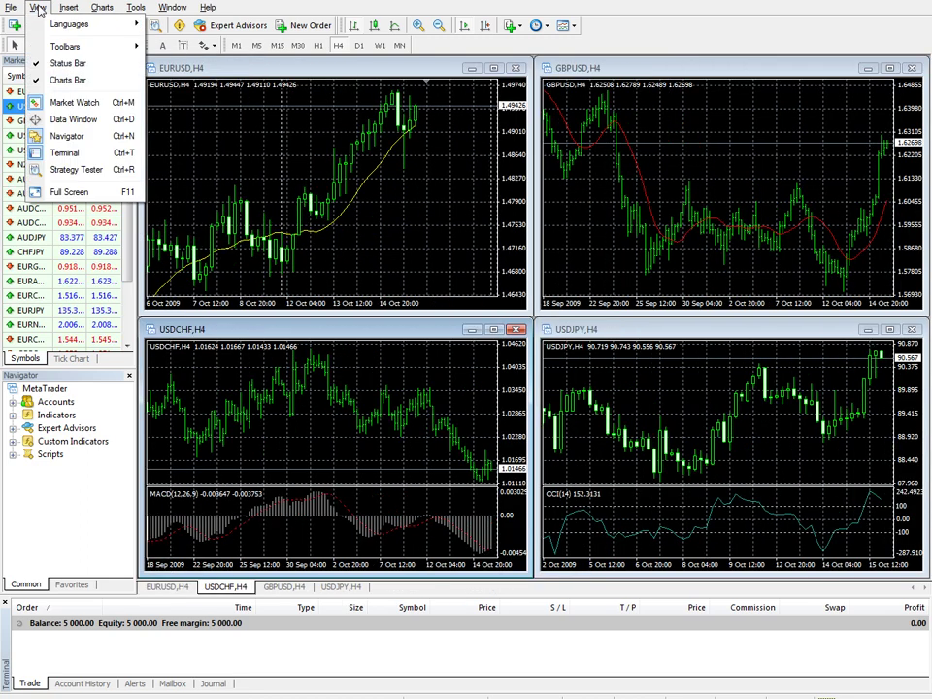
left_click(68, 136)
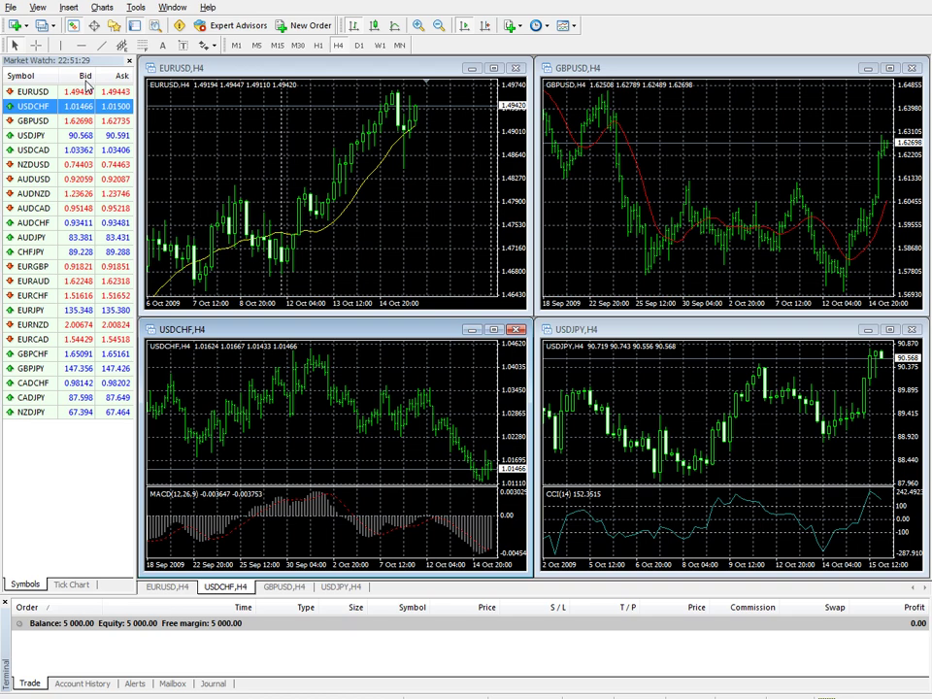
left_click(37, 7)
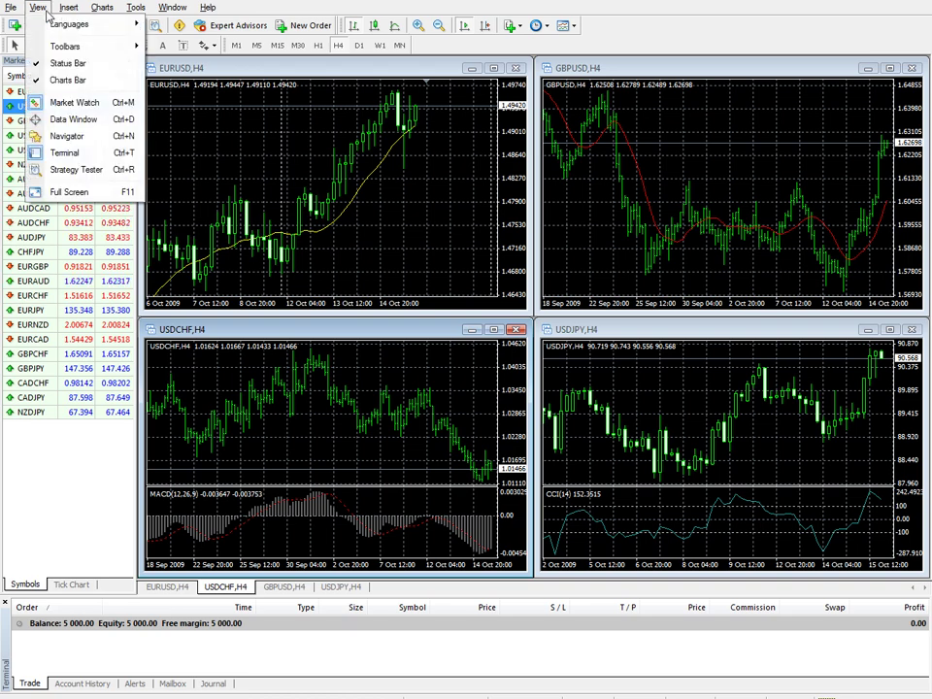
left_click(64, 135)
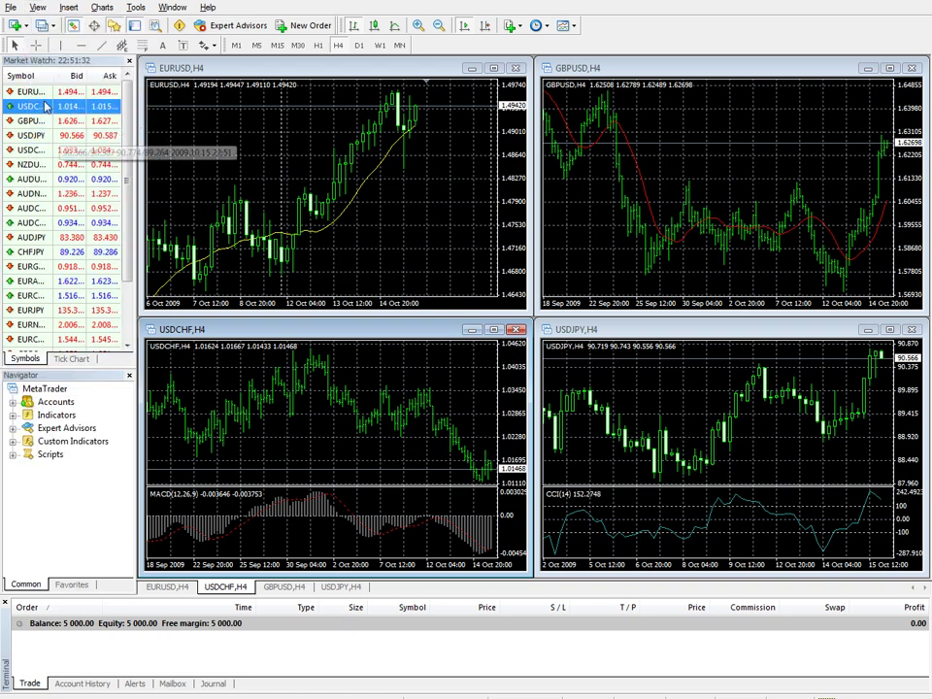
- Hide the Terminal panel and bring it back
left_click(37, 7)
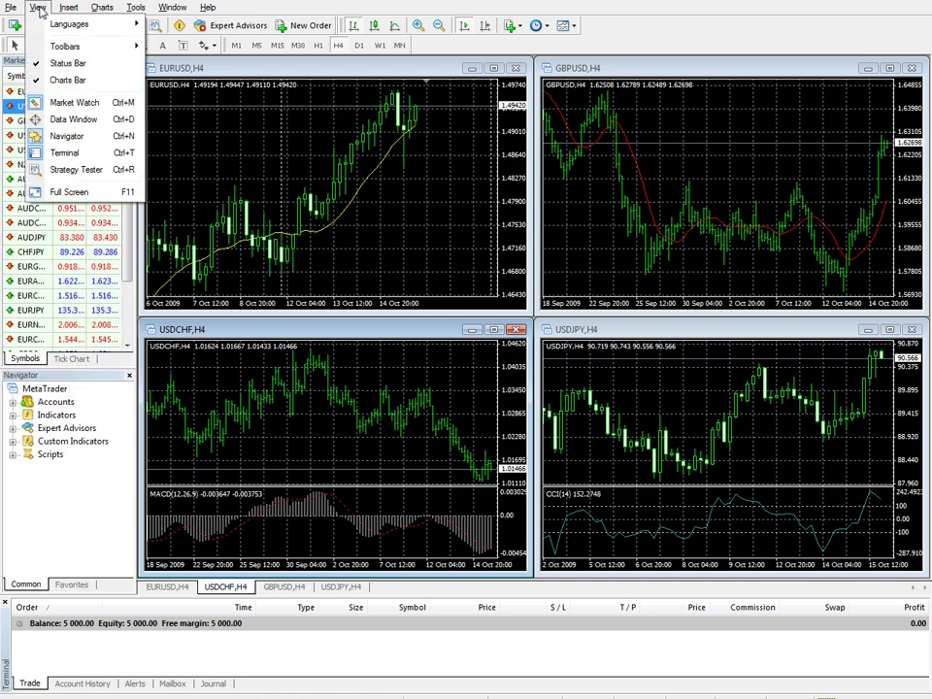
left_click(68, 153)
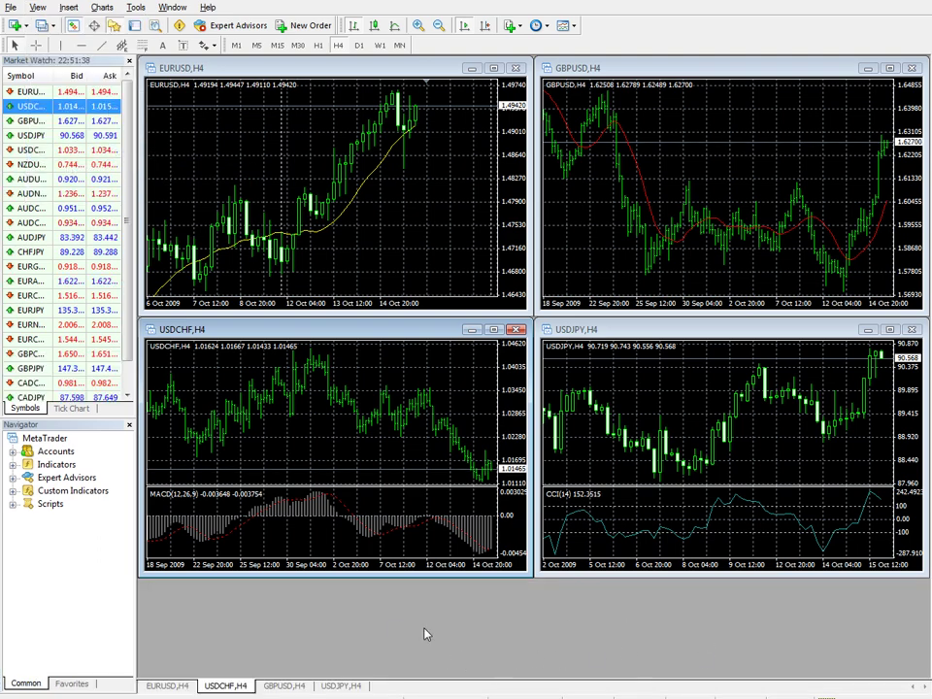
left_click(37, 7)
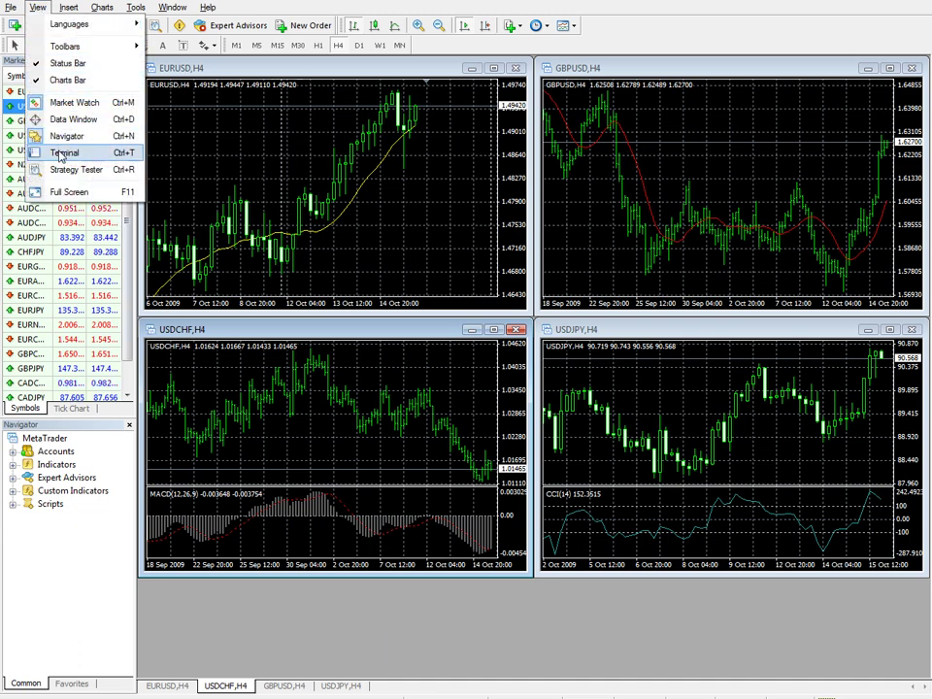
left_click(60, 154)
left_click(37, 7)
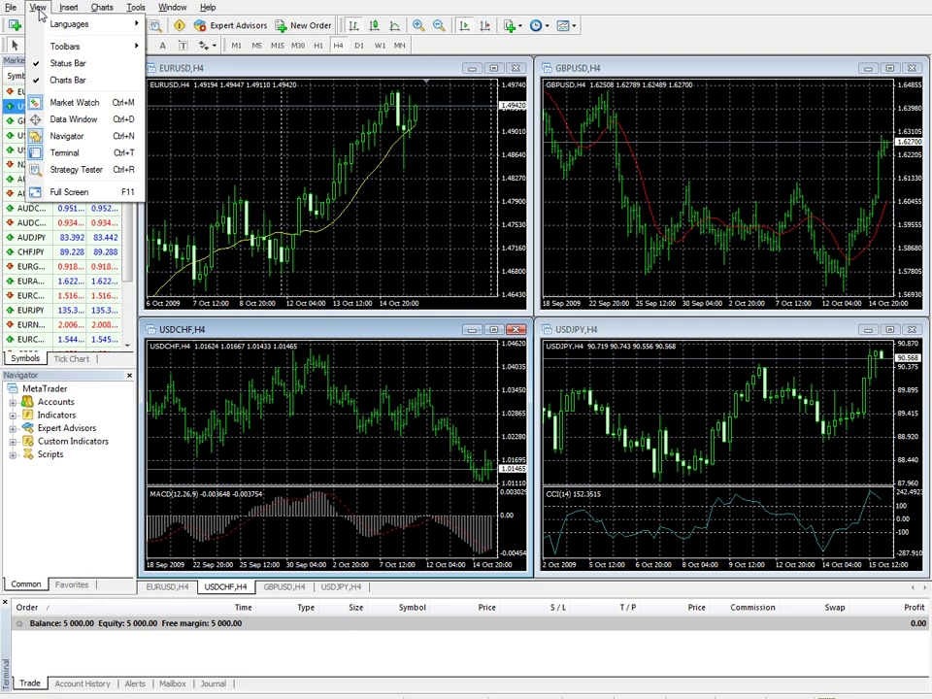
left_click(78, 170)
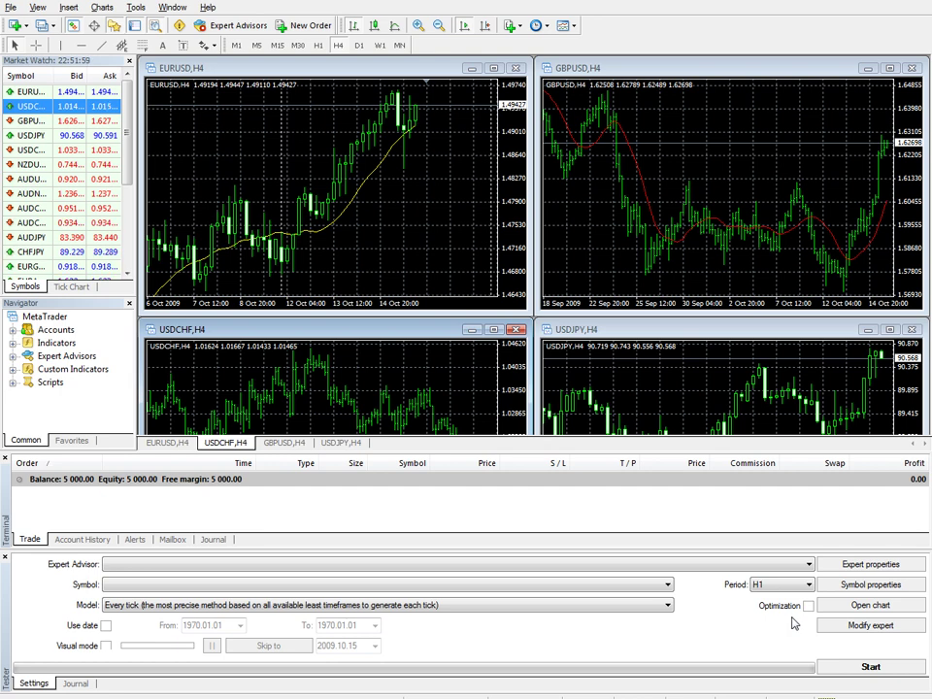
left_click(39, 8)
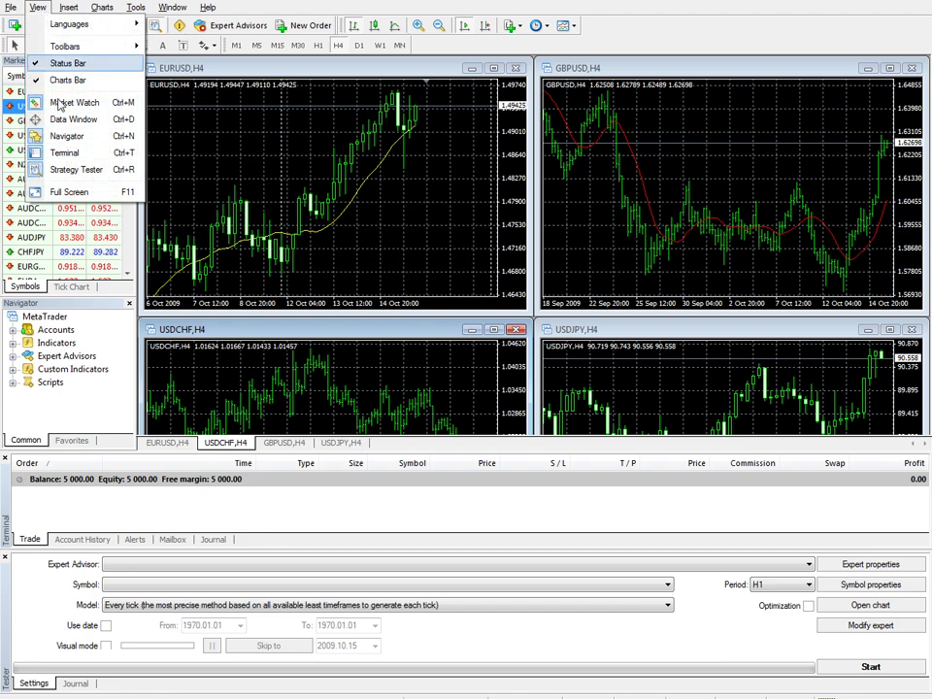
left_click(62, 171)
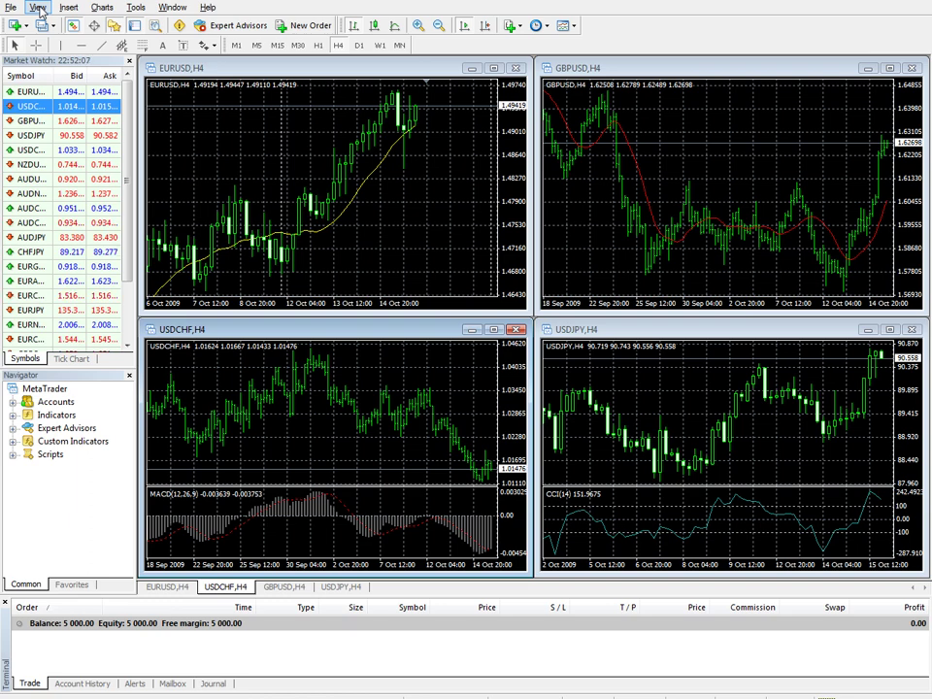
- Open the View menu to see which panels and bars can be toggled
left_click(40, 10)
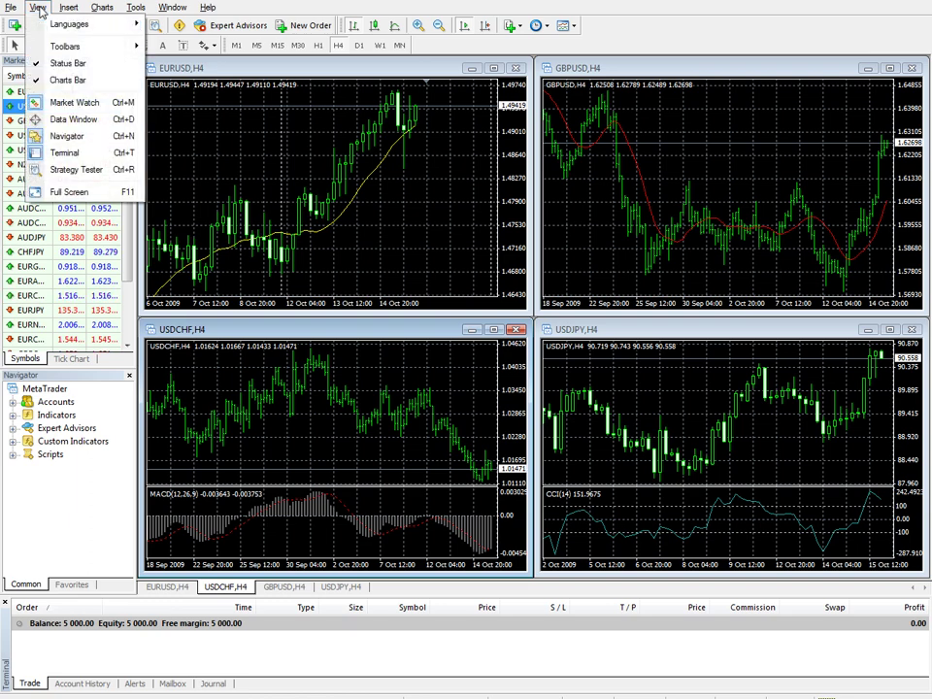